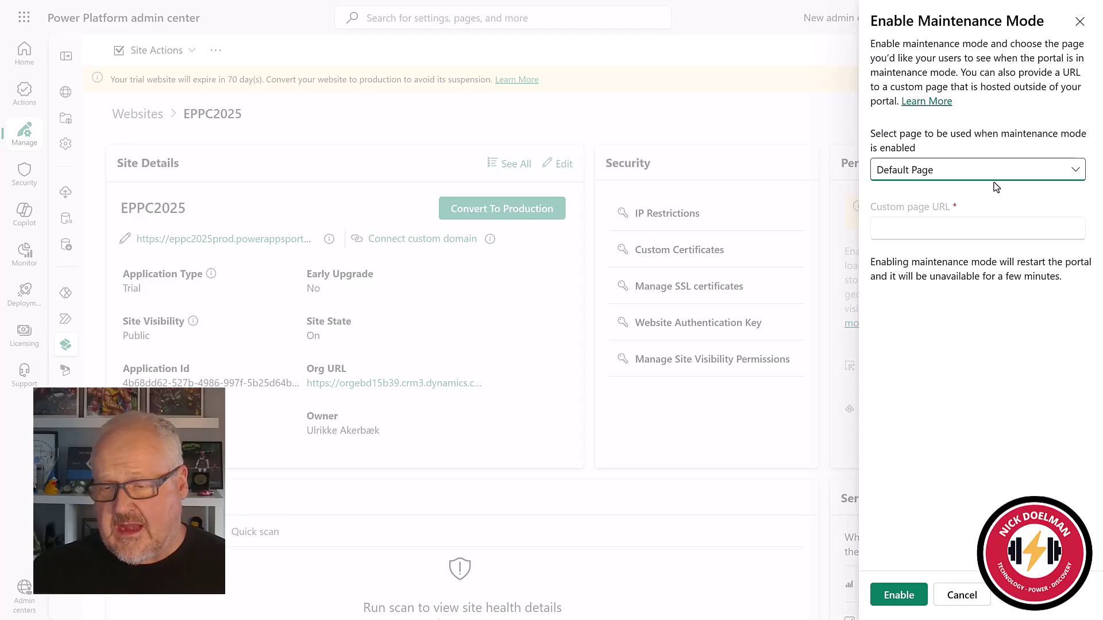
Step: Choose Custom Page as the page shown while maintenance mode is enabled and activate the custom page URL entry
left_click(945, 173)
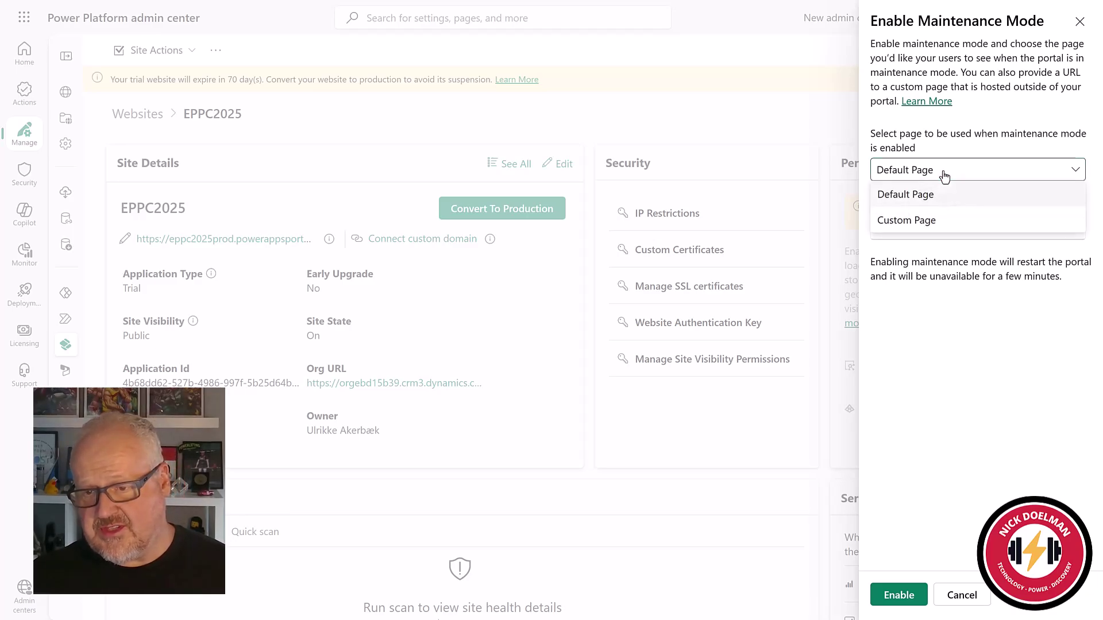
left_click(930, 222)
left_click(891, 229)
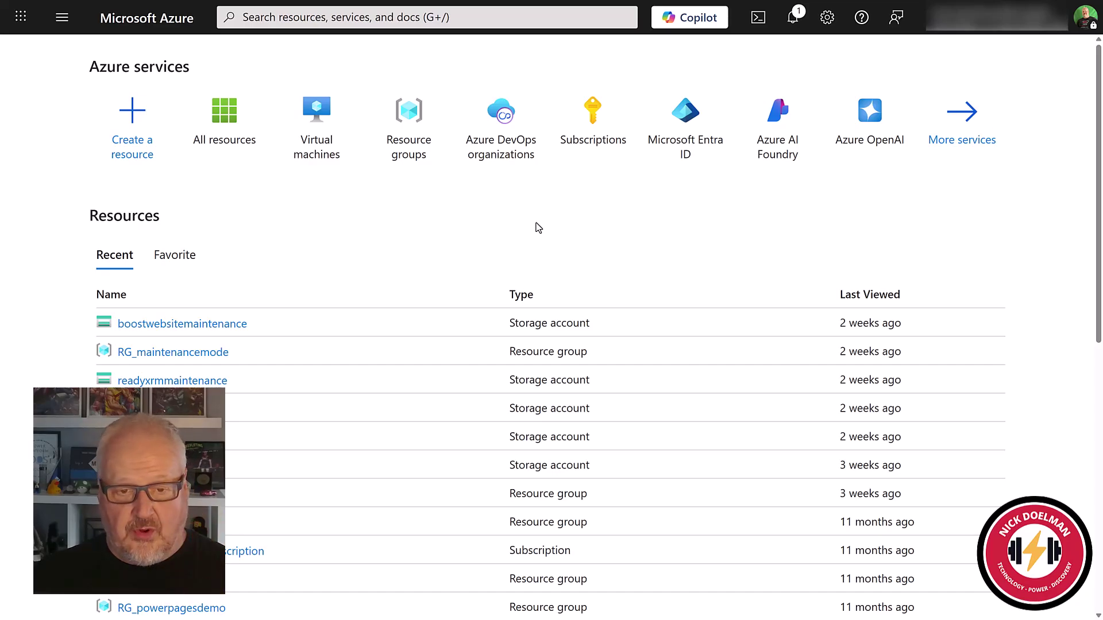
Step: In the Azure portal, find the Microsoft Storage account service among the new resources and start creating one
left_click(129, 131)
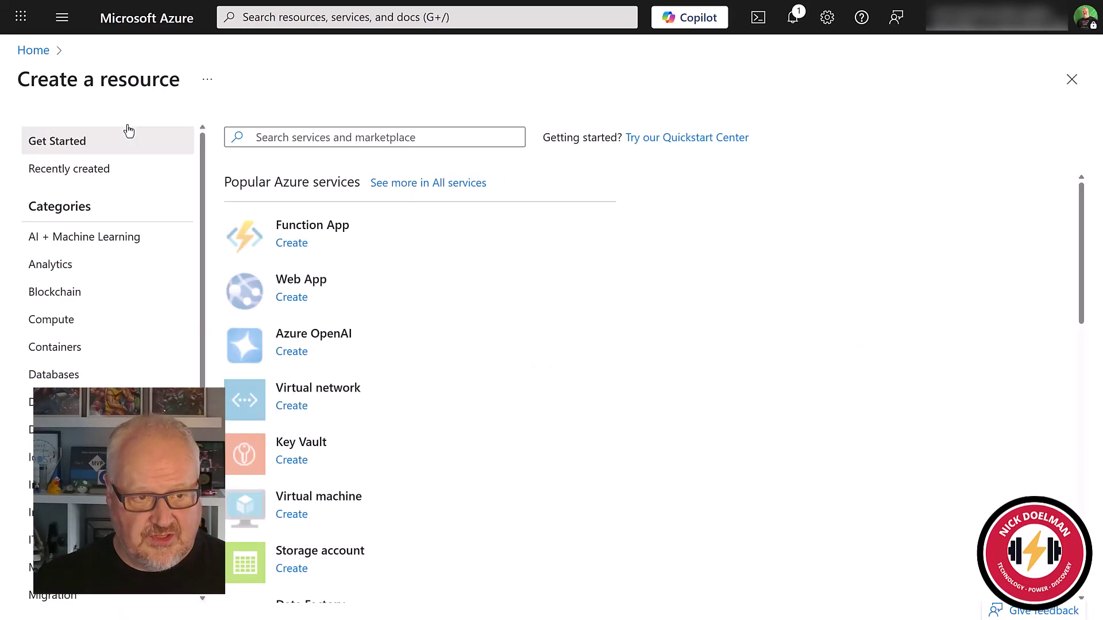
left_click(336, 138)
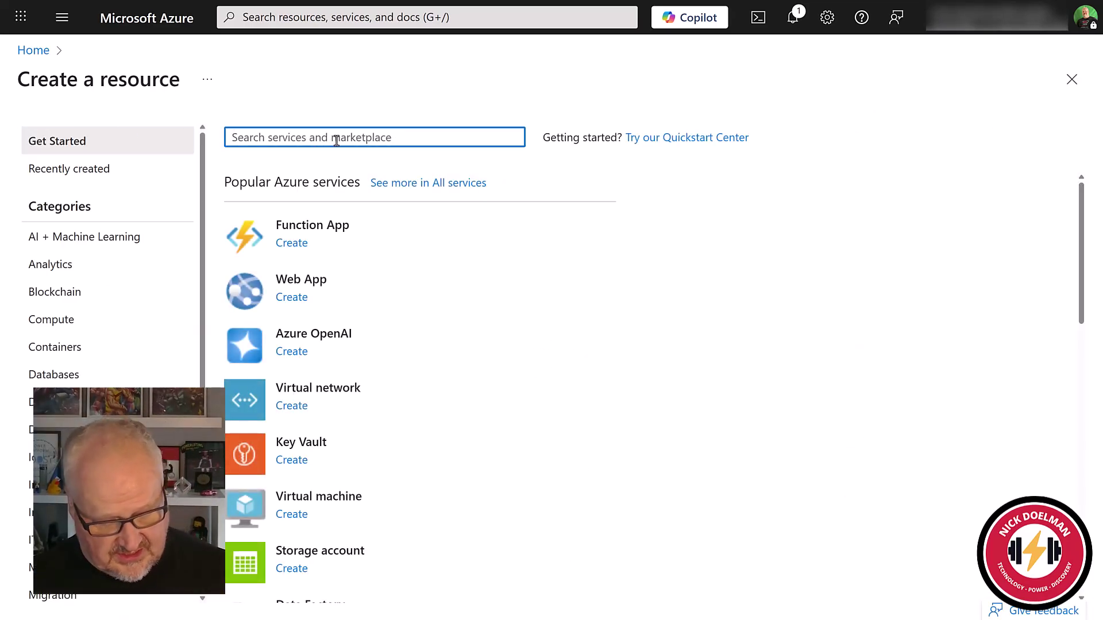
type("sto")
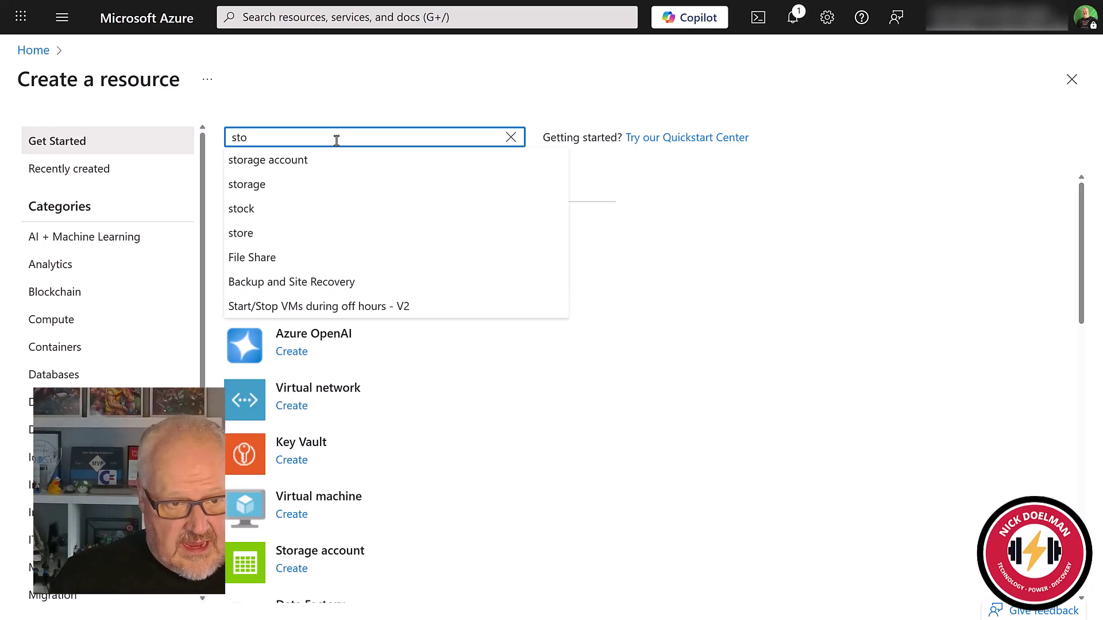
left_click(330, 164)
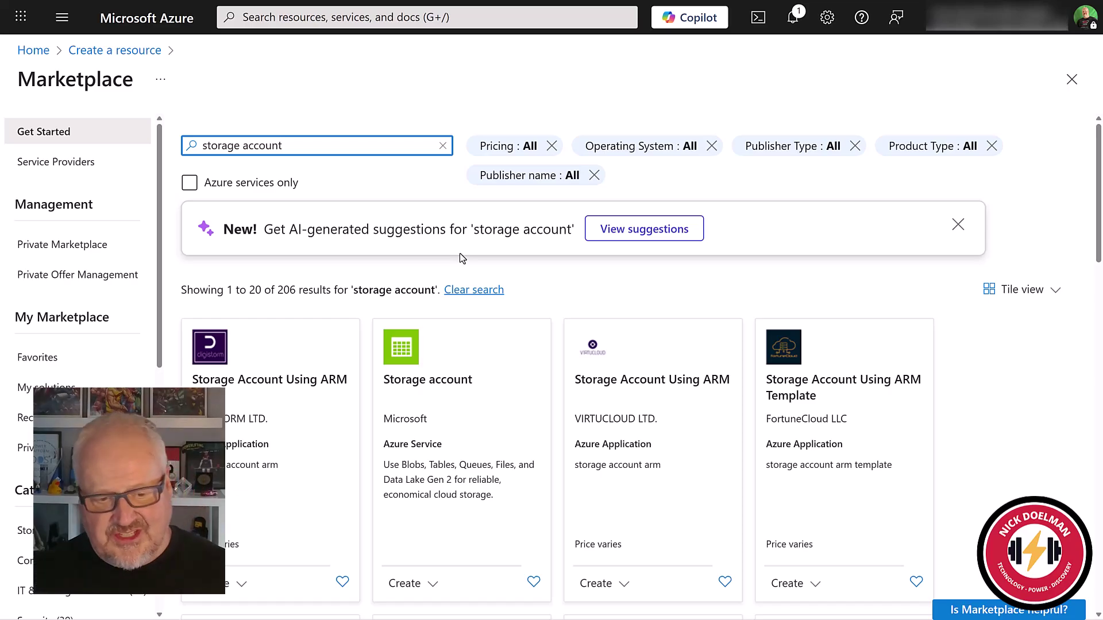
left_click(403, 584)
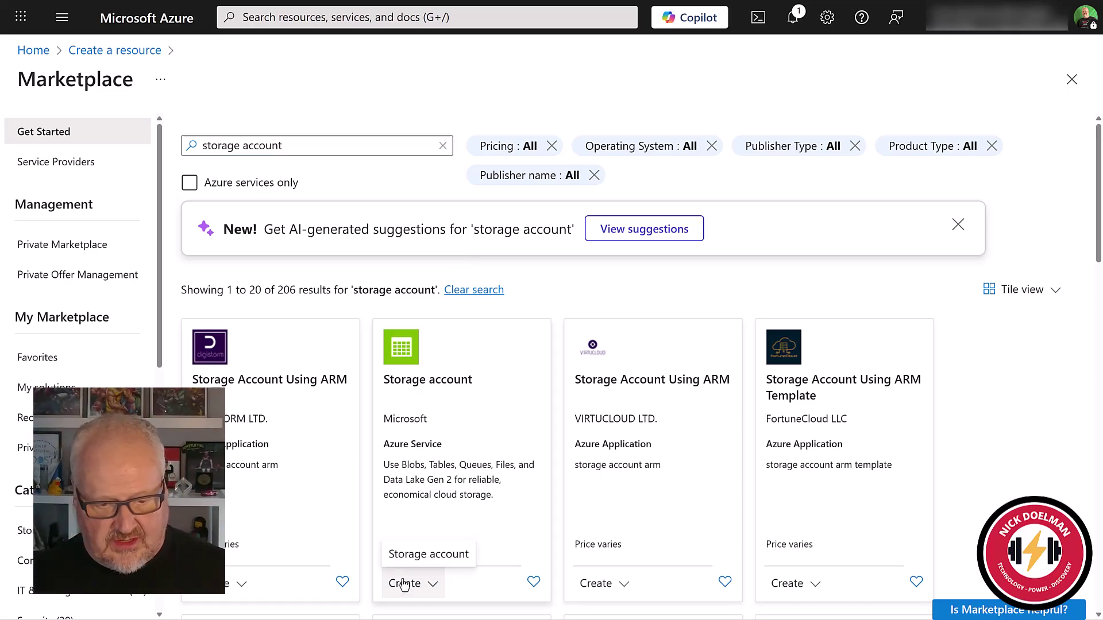
left_click(415, 560)
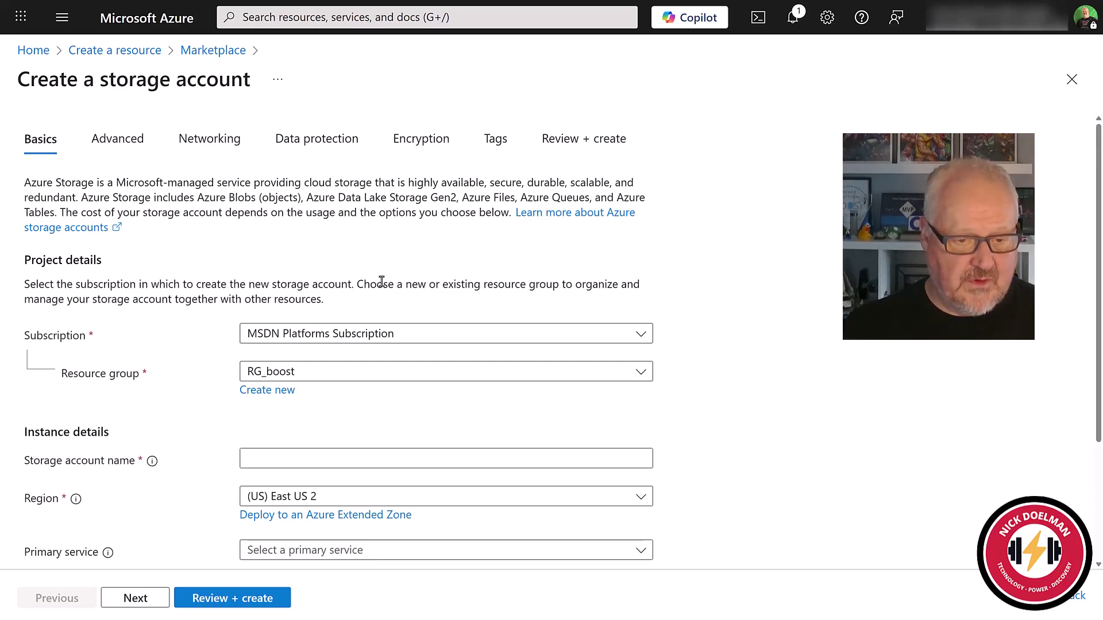
Step: Keep RG_boost as the resource group and name the storage account maintenancedemo2025
left_click(314, 378)
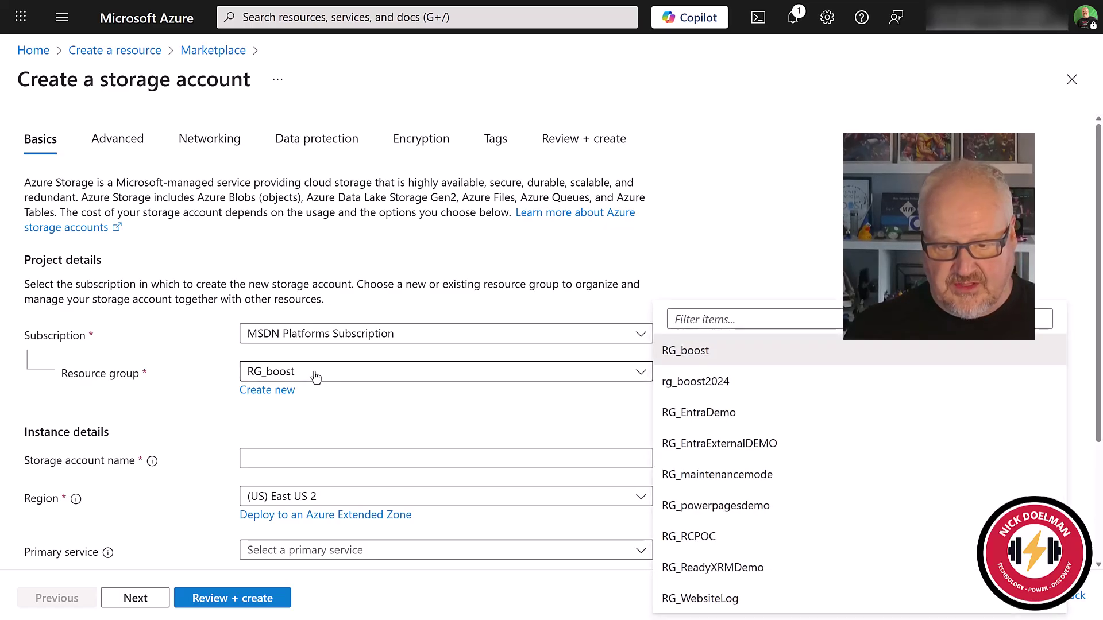
left_click(315, 377)
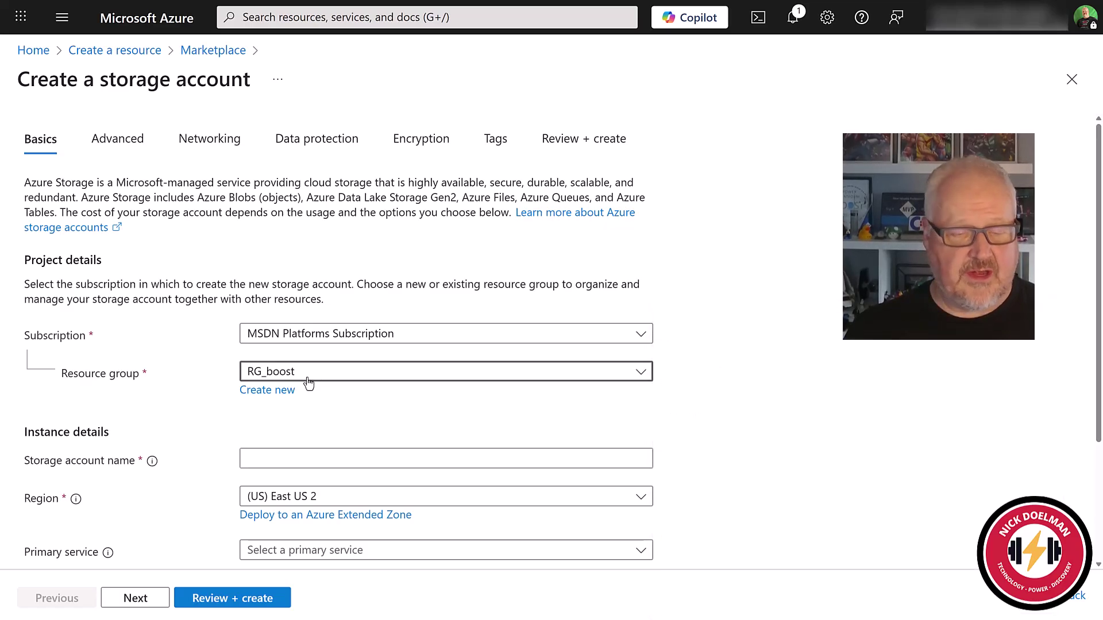
scroll(320, 381, "down", 2)
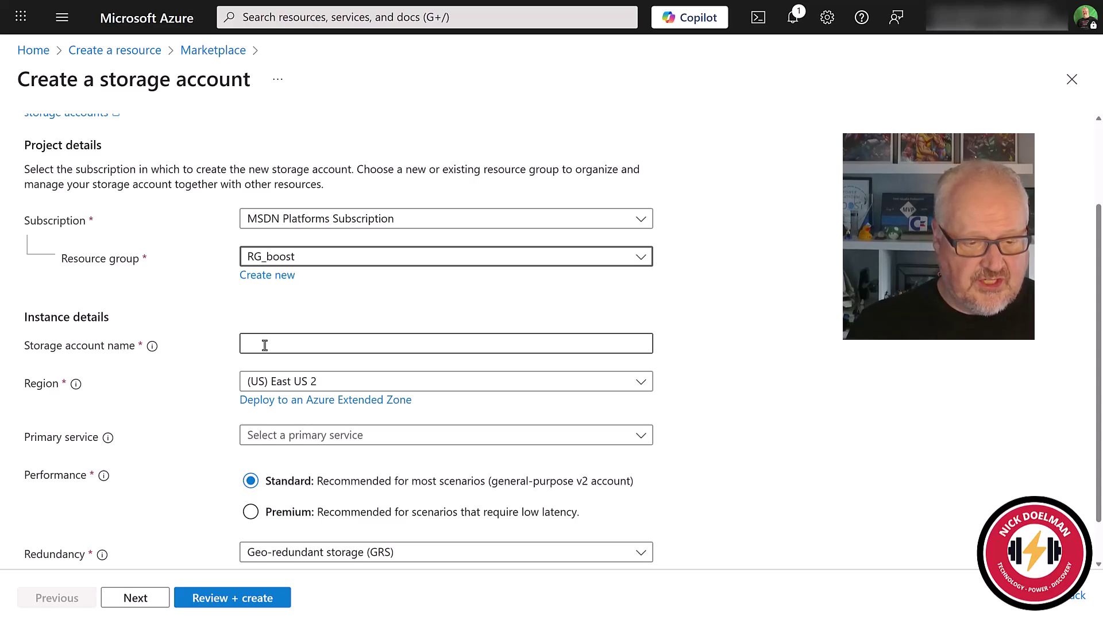
left_click(265, 345)
type("maintenancedemo2025")
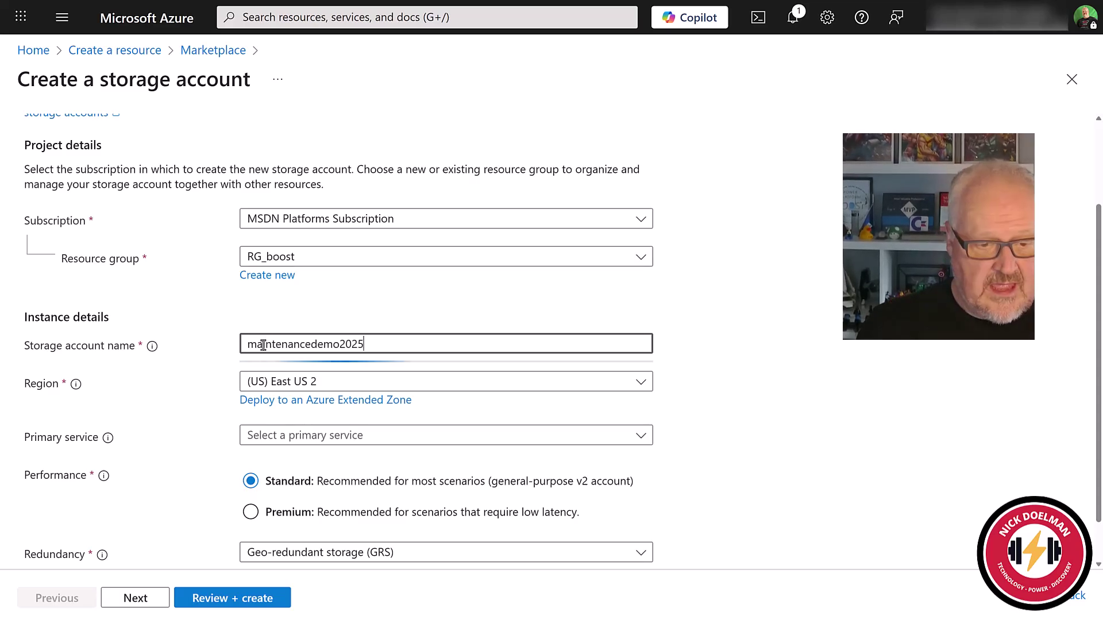
Step: Set the region to Canada East and the primary service to Azure Blob Storage or Azure Data Lake Storage Gen 2
left_click(238, 384)
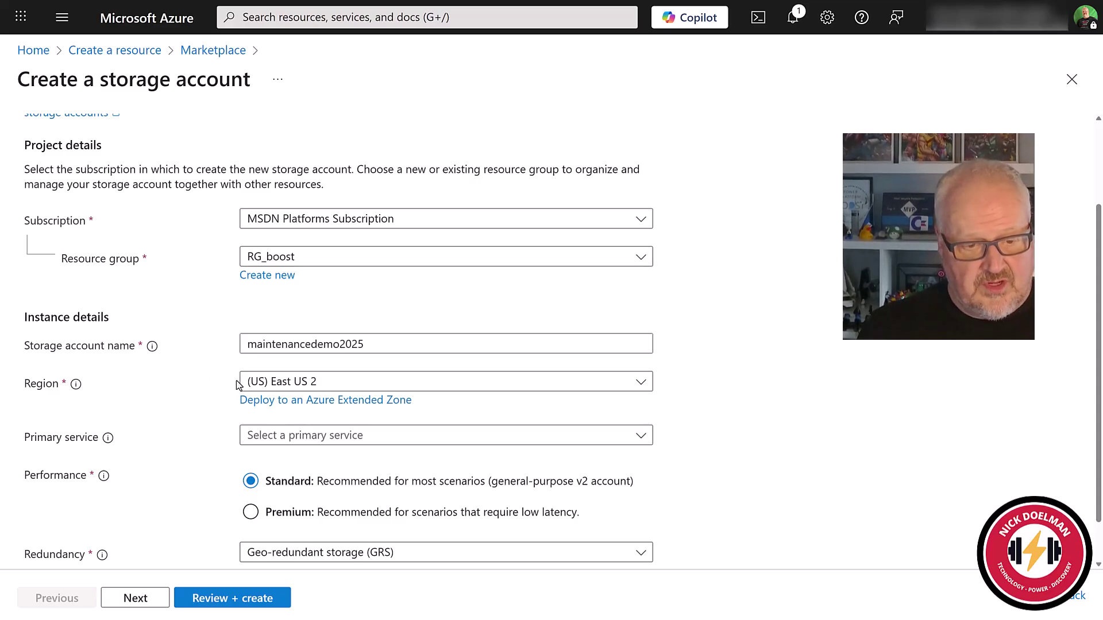
left_click(329, 389)
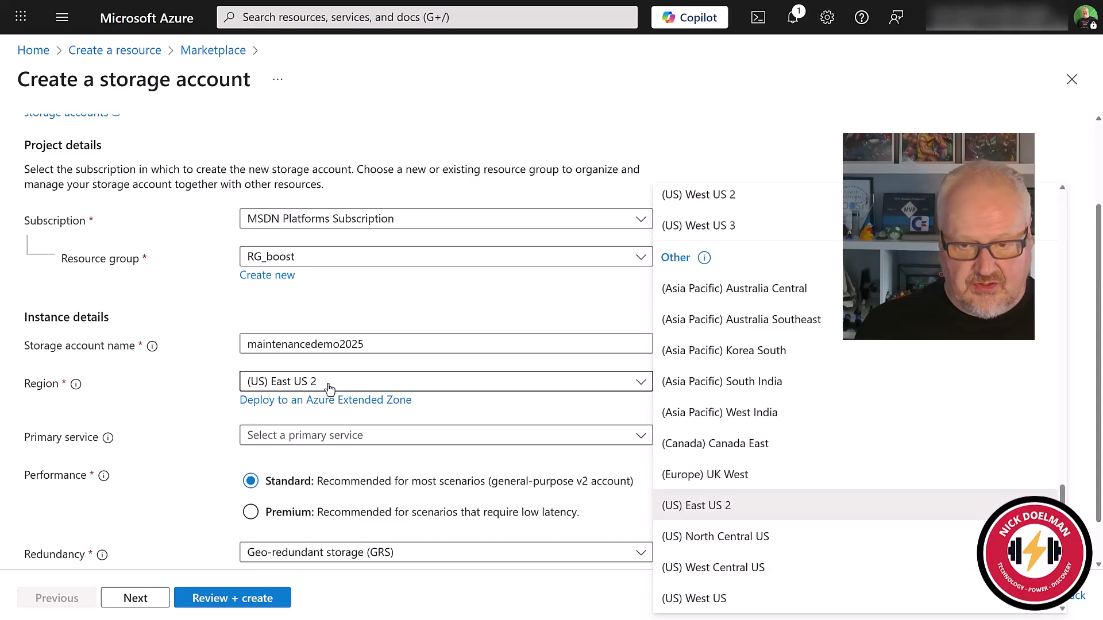
left_click(763, 447)
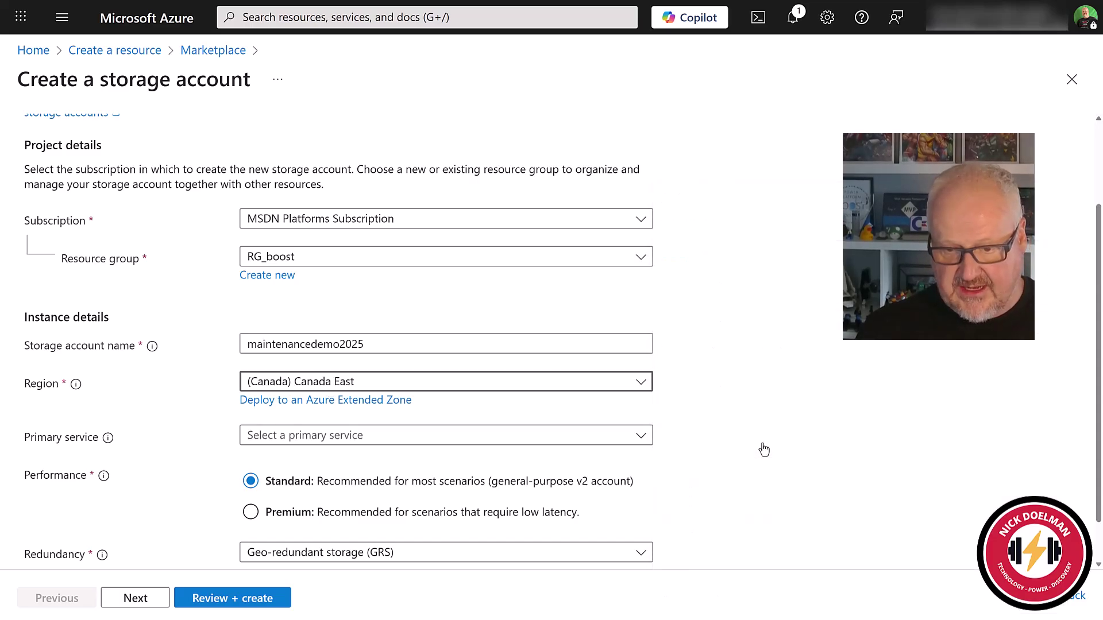
scroll(434, 396, "down", 1)
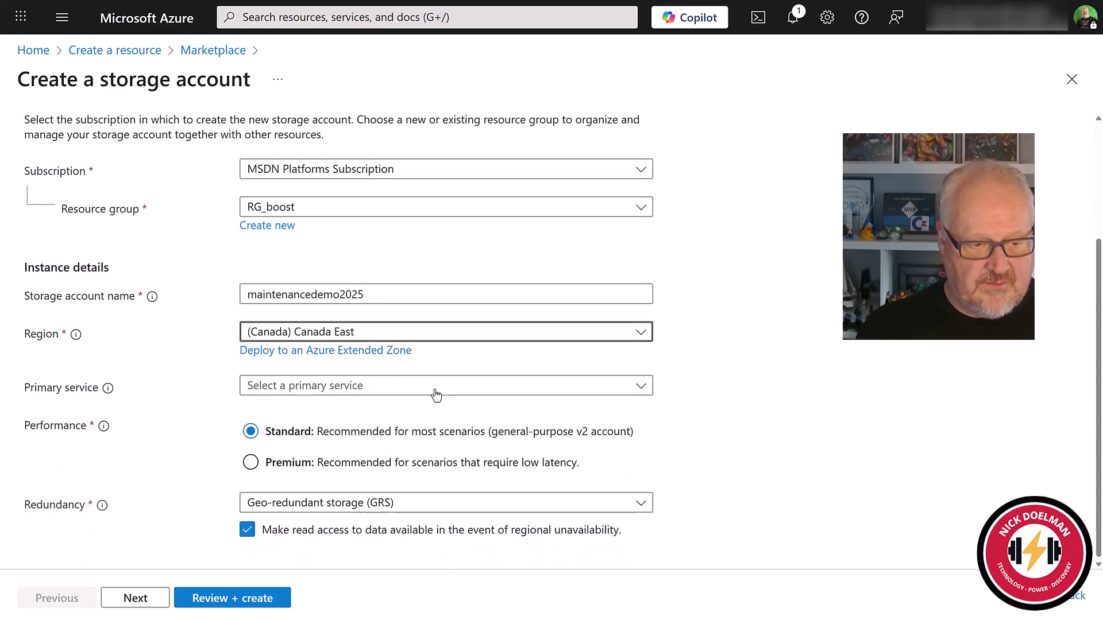
left_click(365, 391)
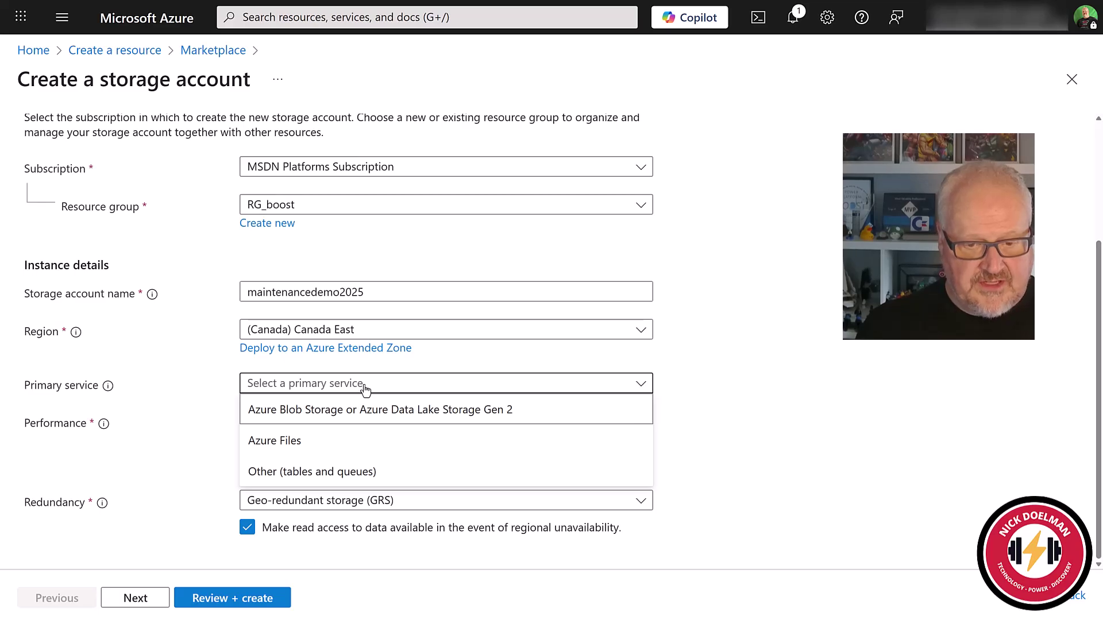
left_click(375, 414)
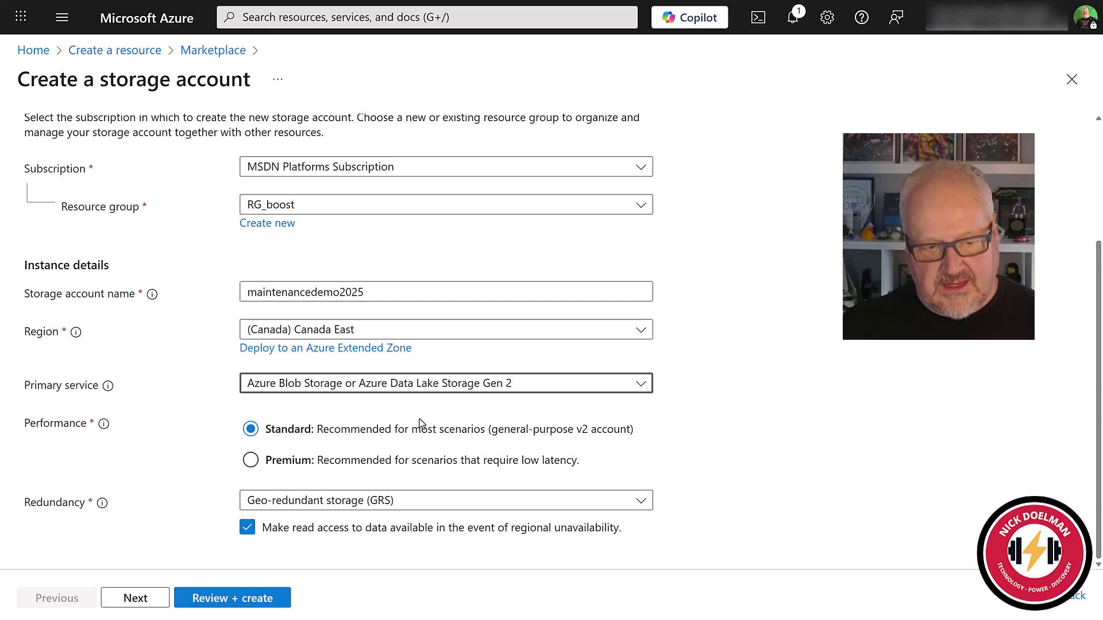
Step: Review the storage account's configuration summary and create the account
left_click(260, 609)
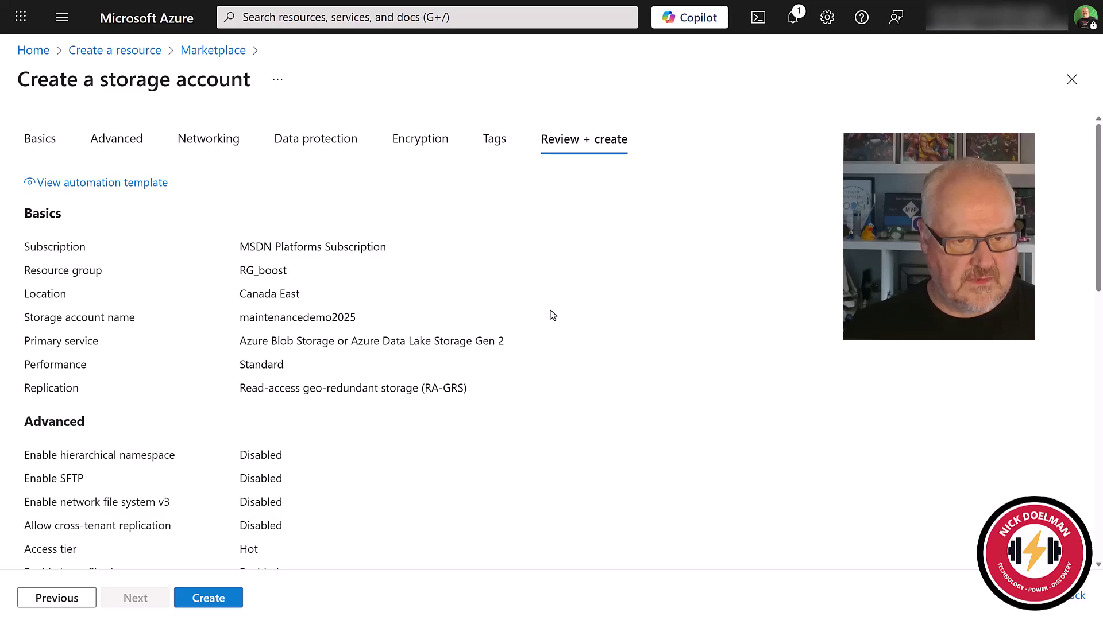
scroll(295, 458, "down", 8)
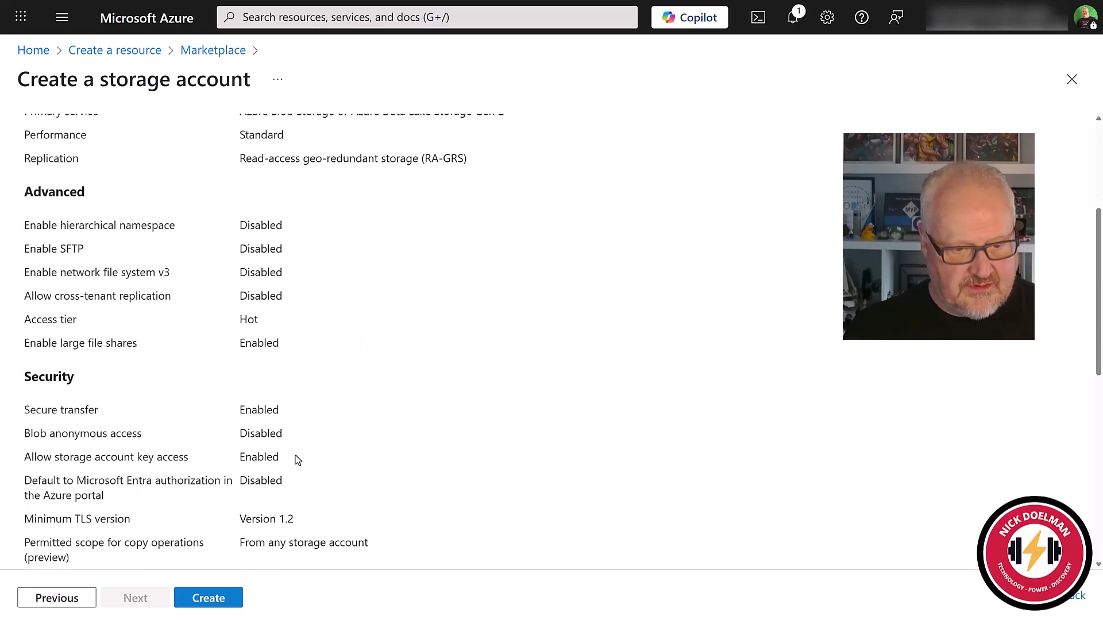
left_click(210, 599)
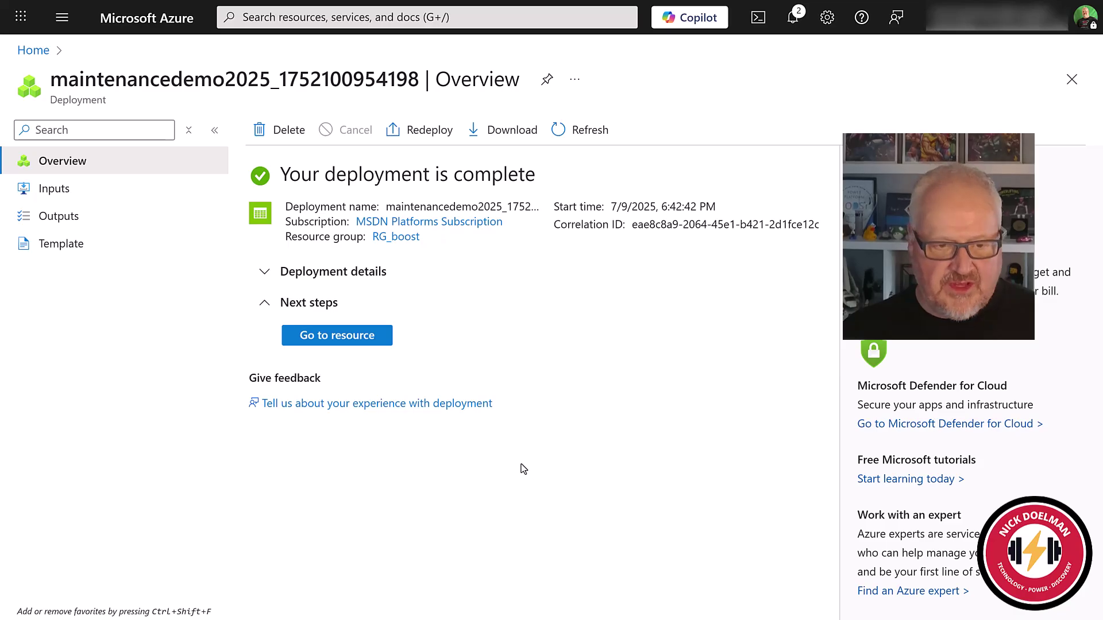
Step: Go to the newly deployed storage account and open its static website settings
left_click(340, 344)
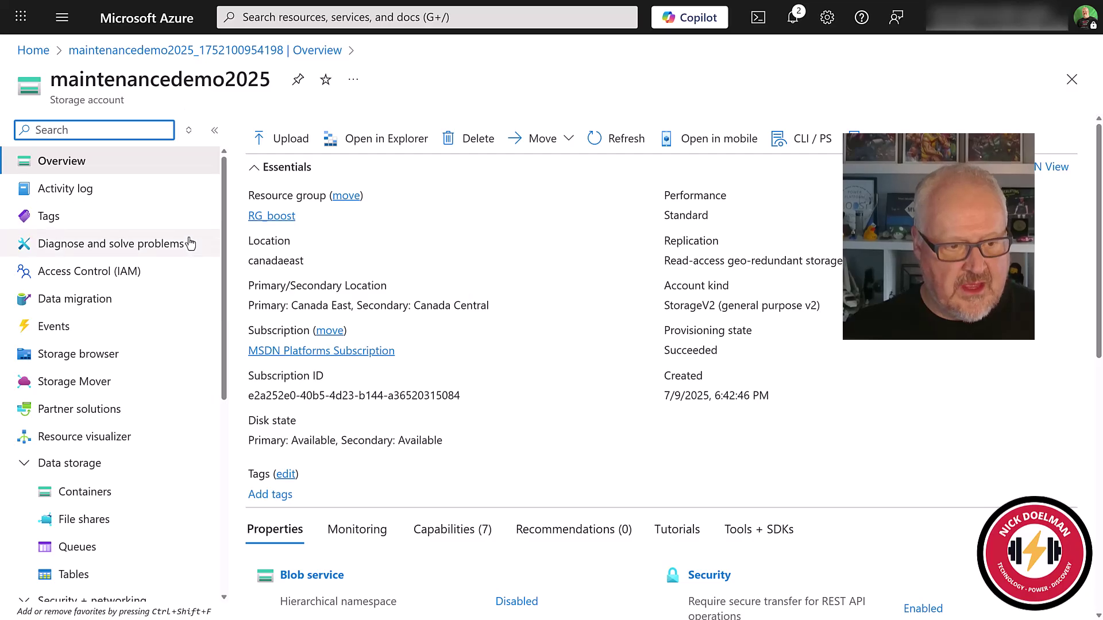
scroll(181, 242, "down", 2)
scroll(181, 242, "down", 2)
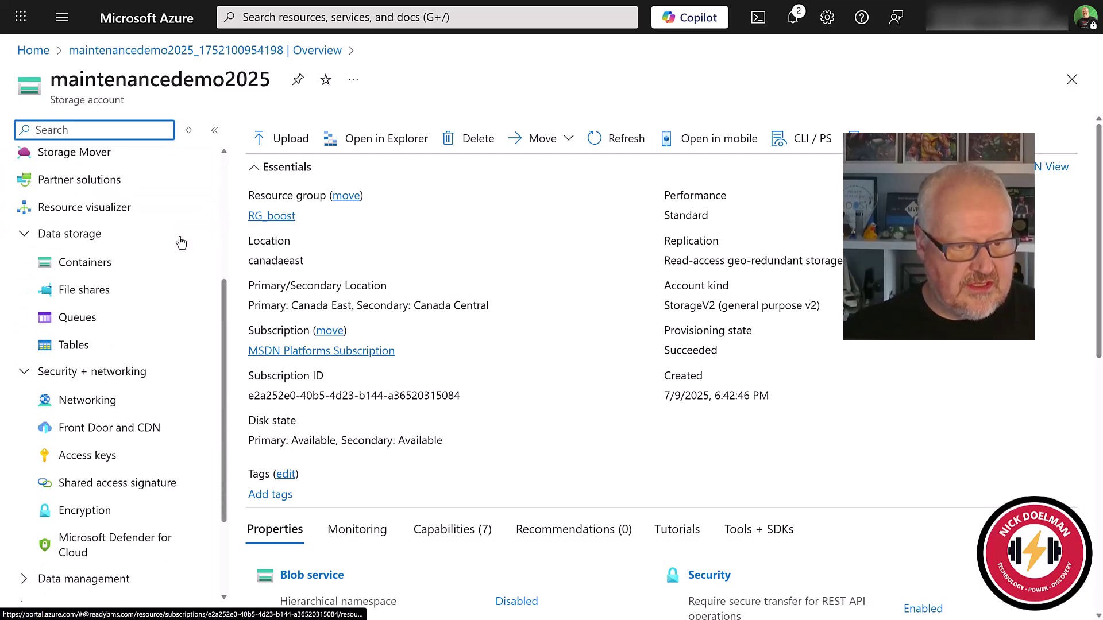
left_click(23, 241)
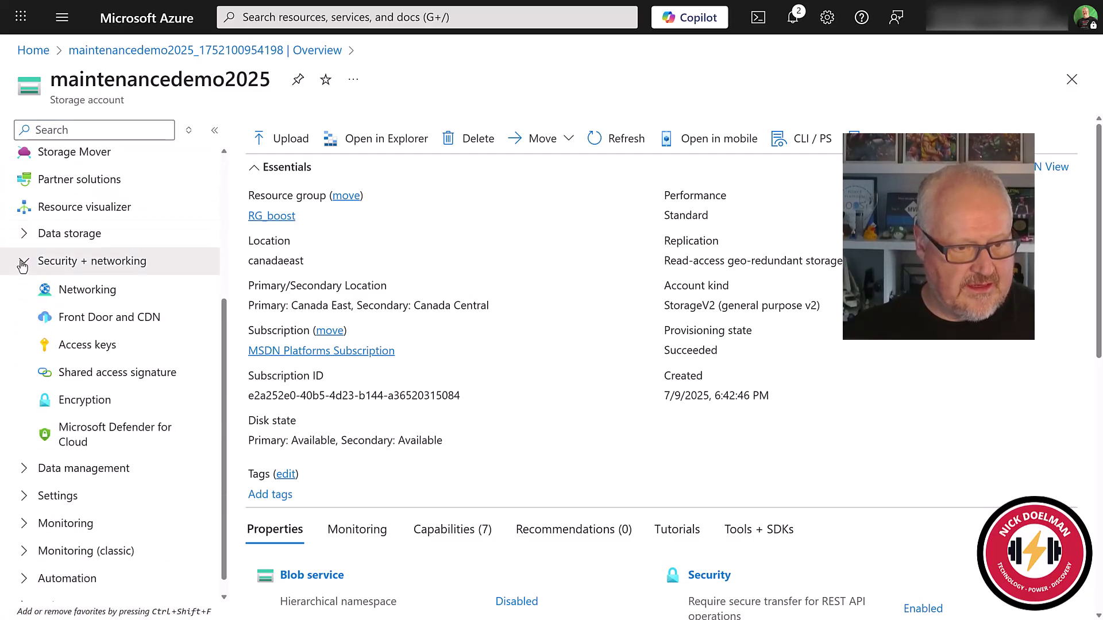
left_click(24, 260)
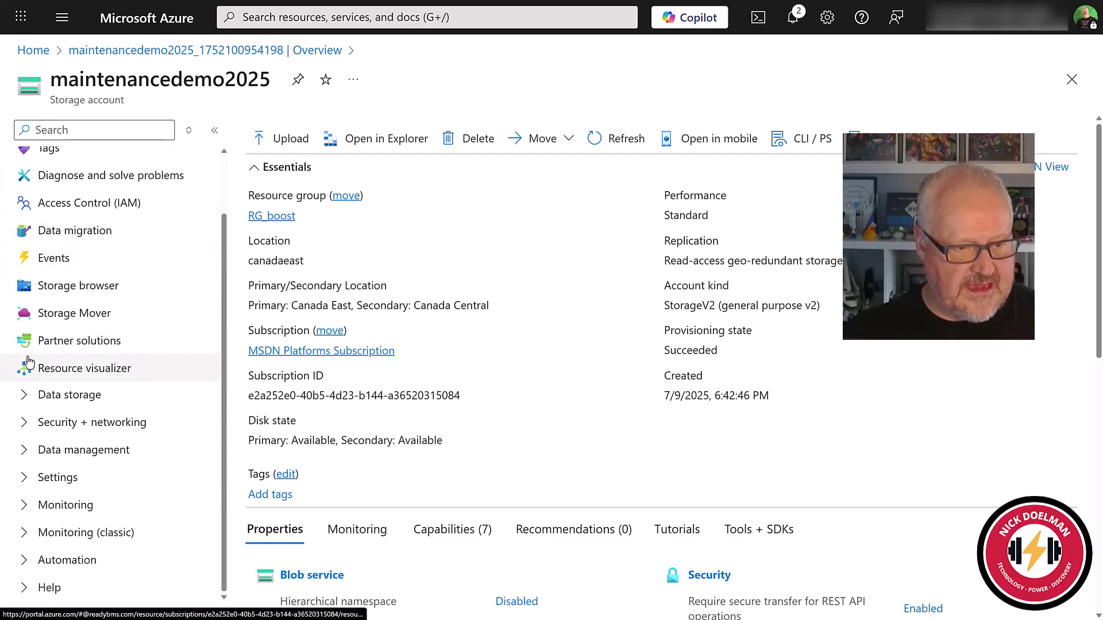
left_click(29, 451)
scroll(118, 352, "down", 4)
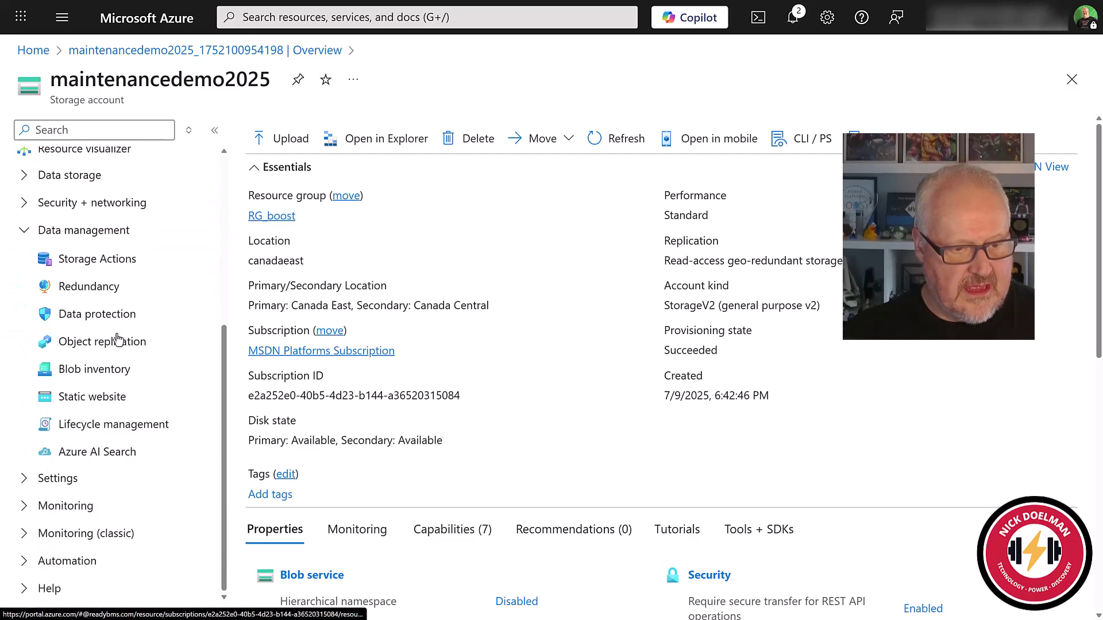
left_click(100, 401)
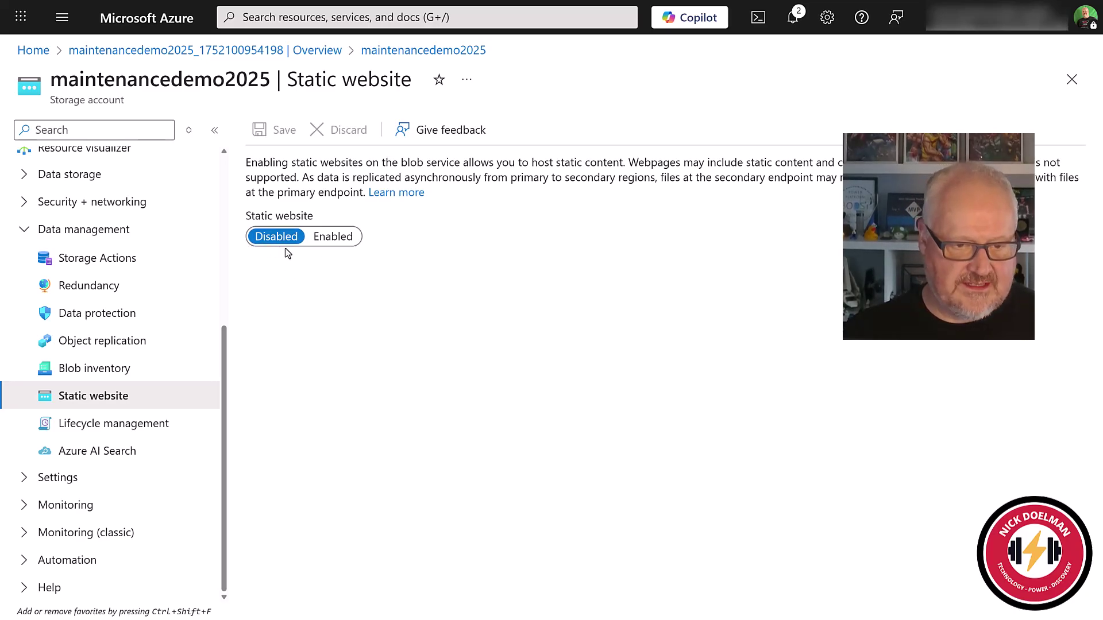
Step: Enable the static website with index.html as the index document and 404.html as the error document, and save
left_click(341, 240)
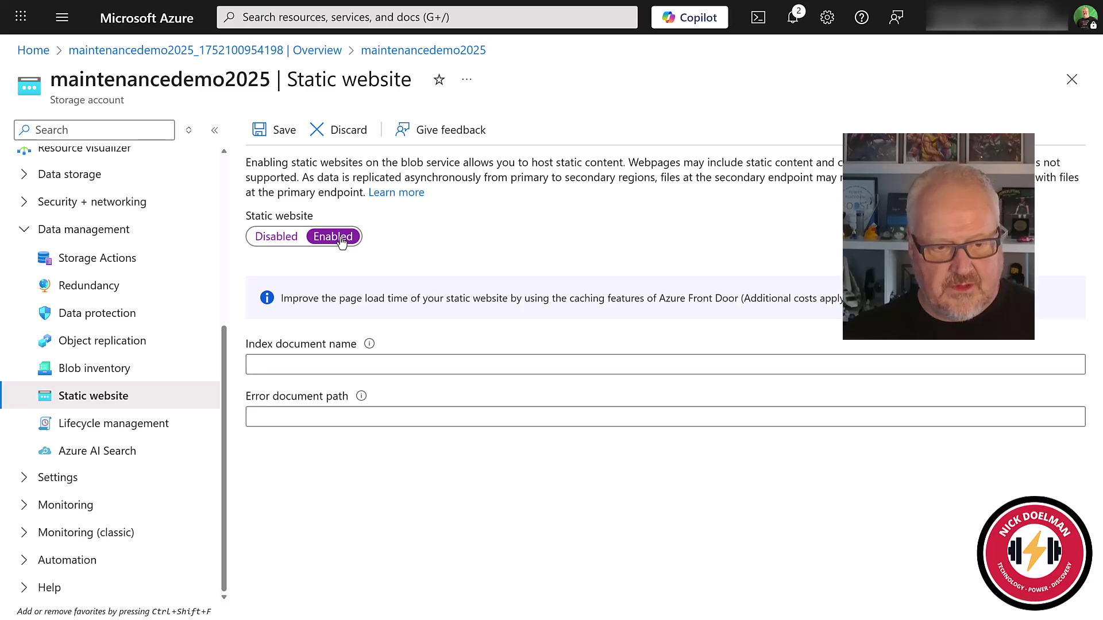
left_click(299, 370)
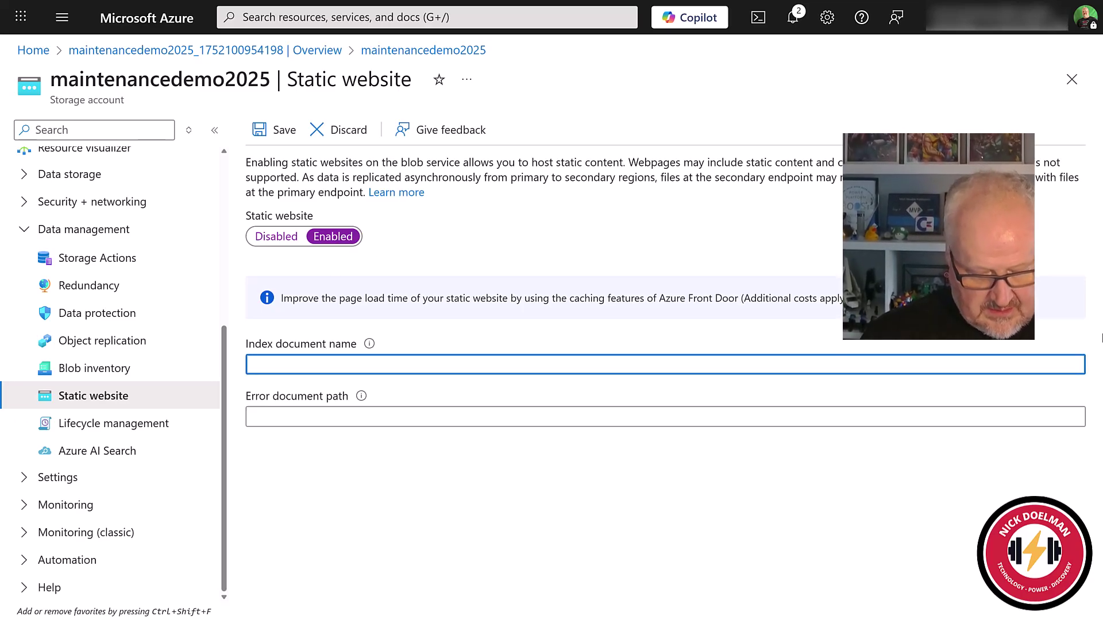
type("index.h")
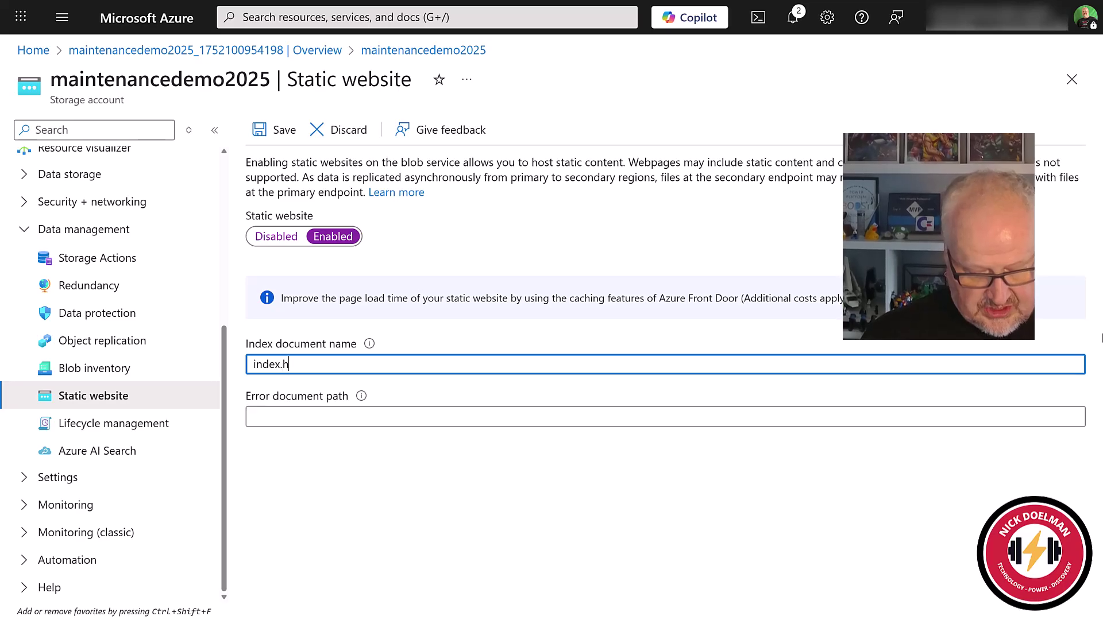
type("tm")
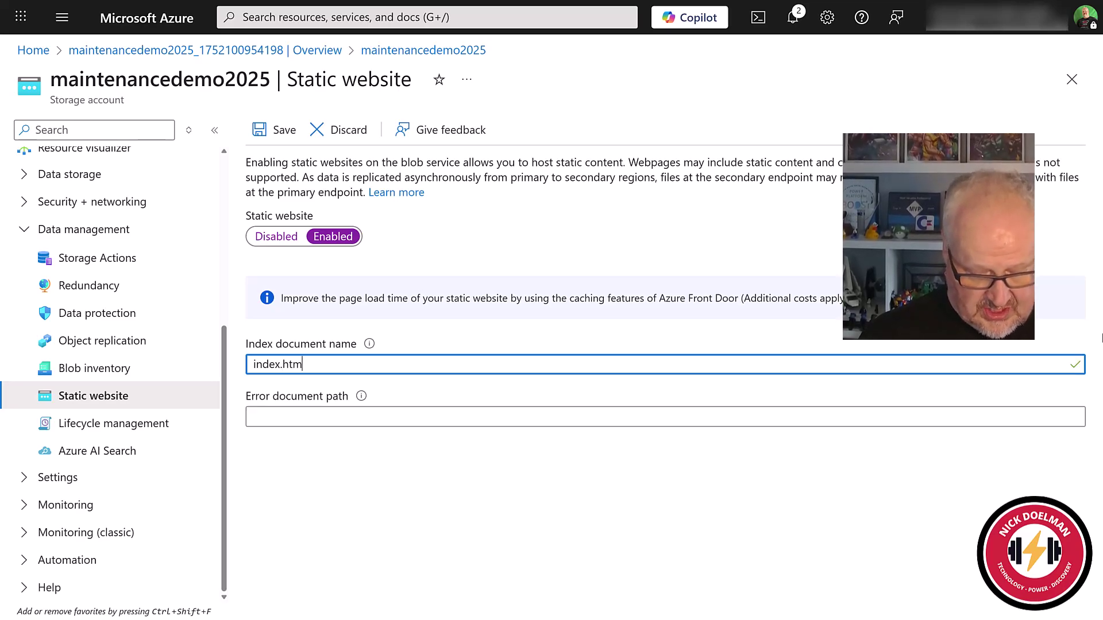
type("l")
key("Tab")
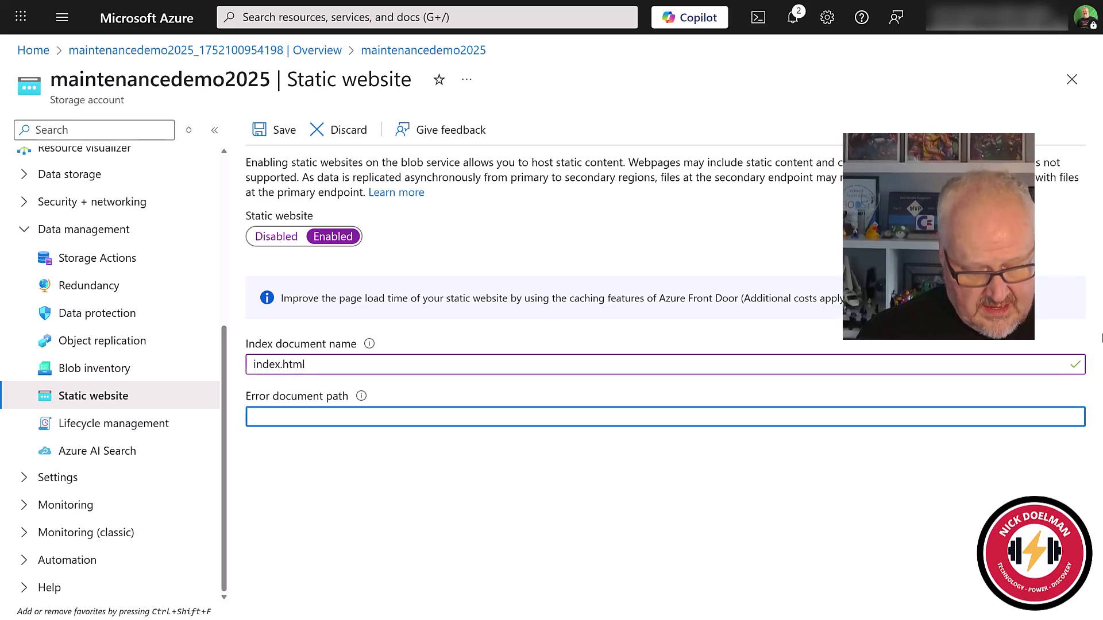
type("404.html")
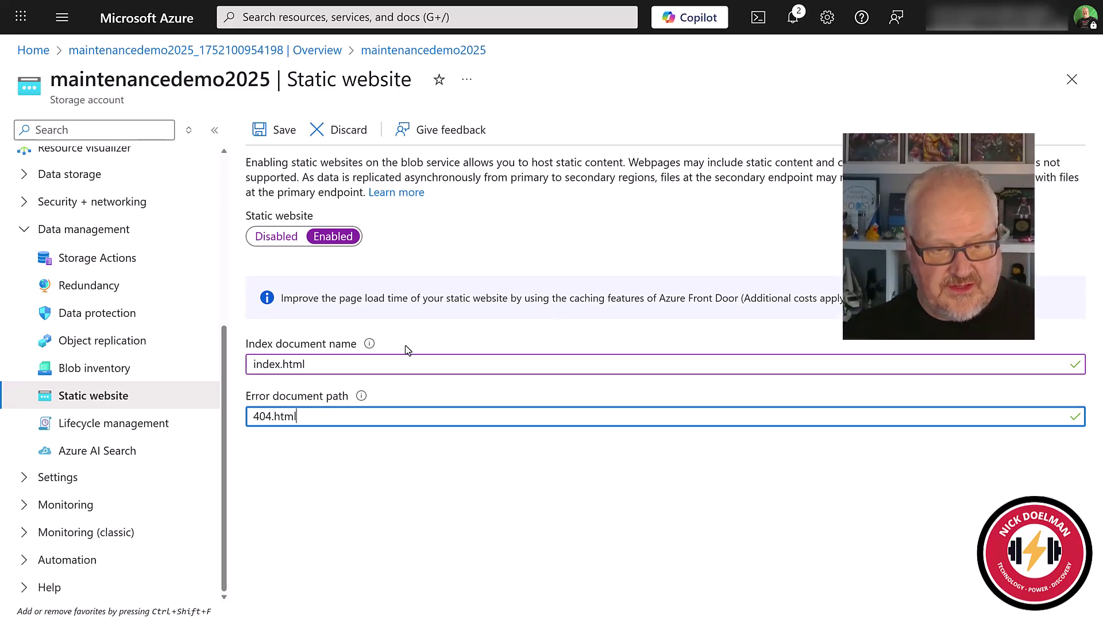
left_click(284, 140)
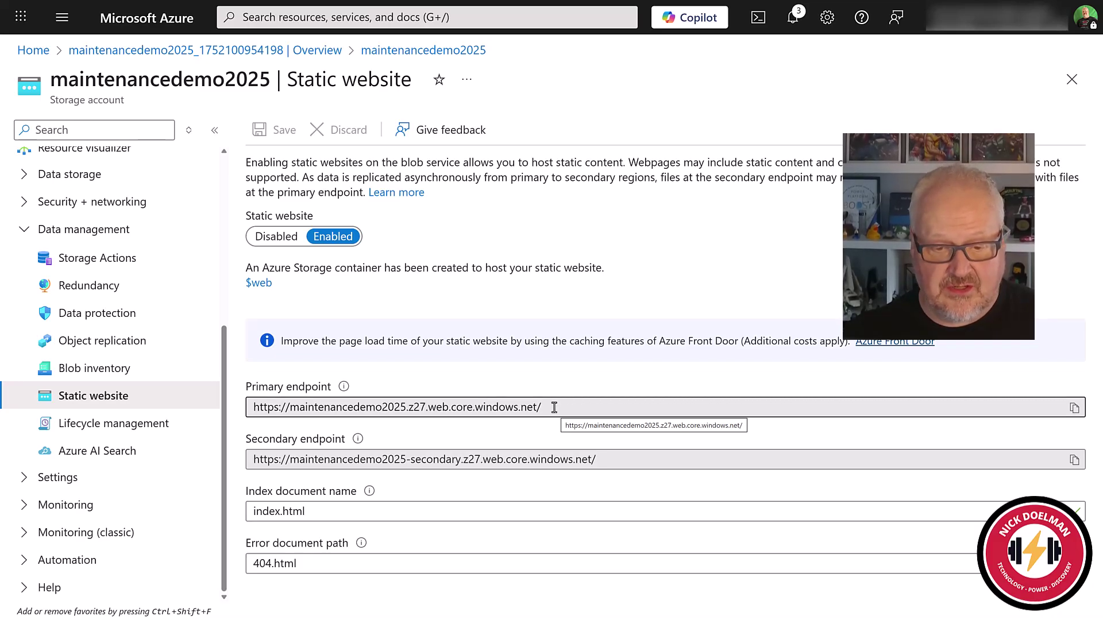
Step: Copy the primary endpoint URL of the maintenancedemo2025 static website
left_click_drag(555, 409, 250, 412)
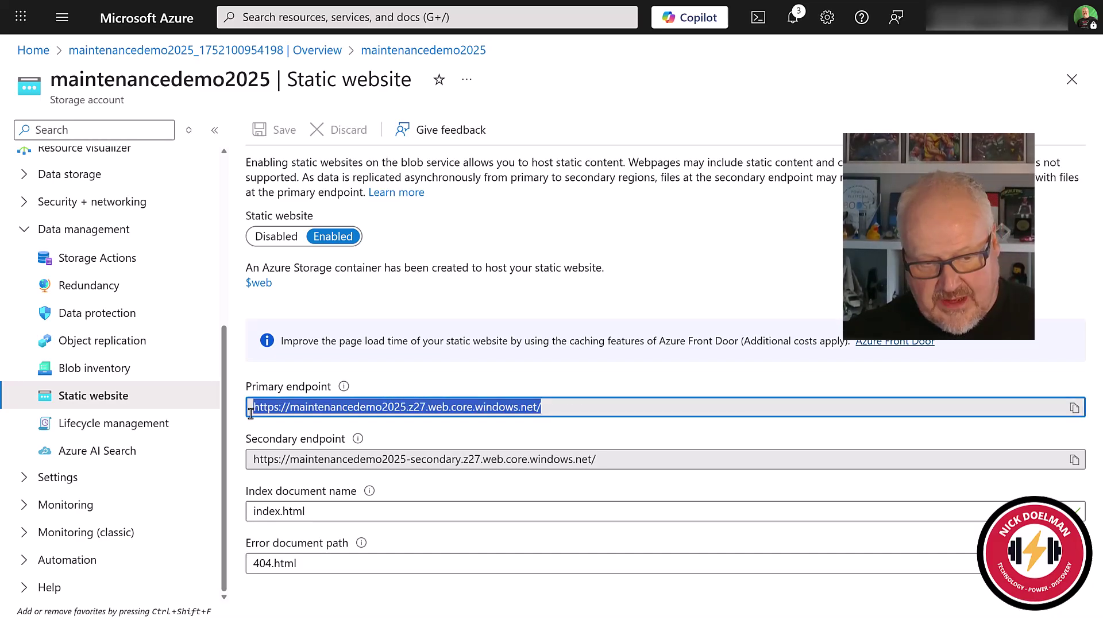
right_click(289, 406)
left_click(308, 446)
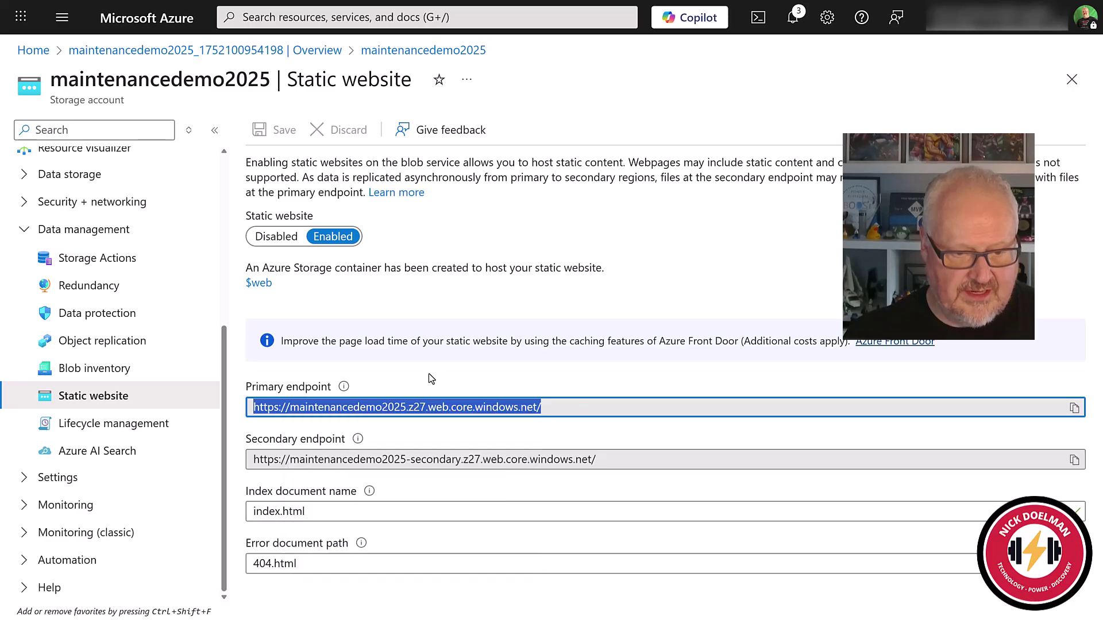
left_click(441, 382)
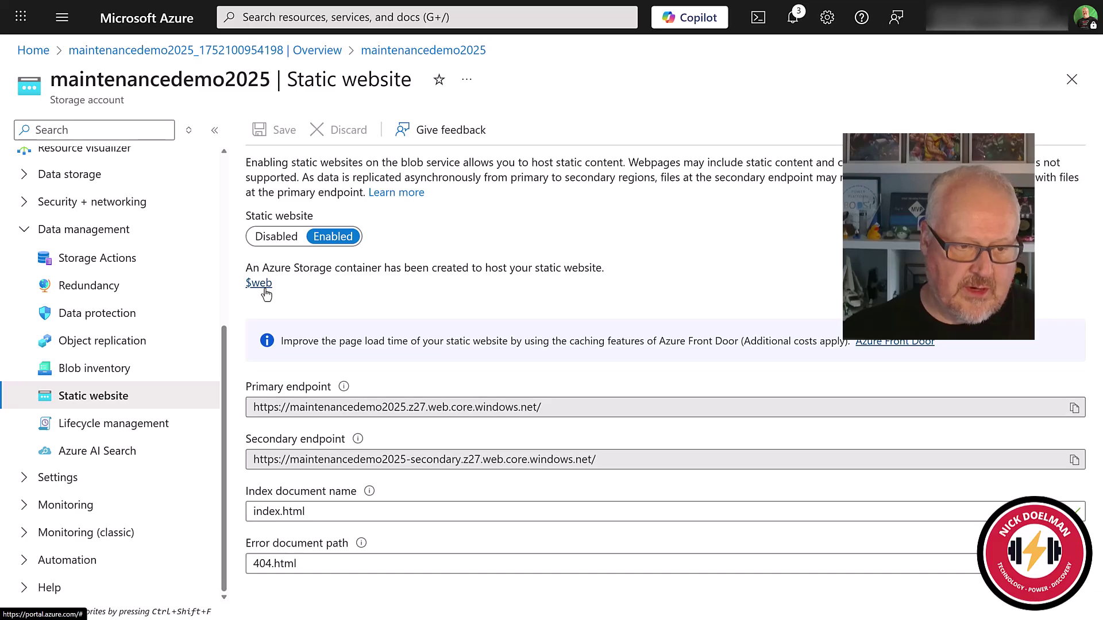
Step: Open the $web container from the storage account's data storage containers
left_click(25, 177)
left_click(92, 203)
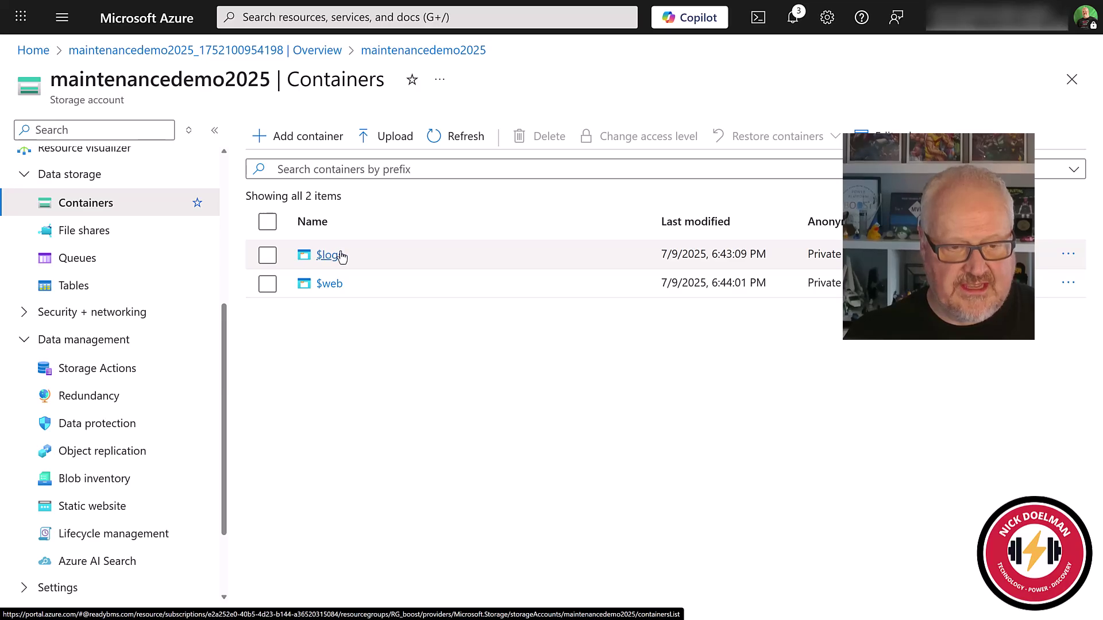
left_click(329, 285)
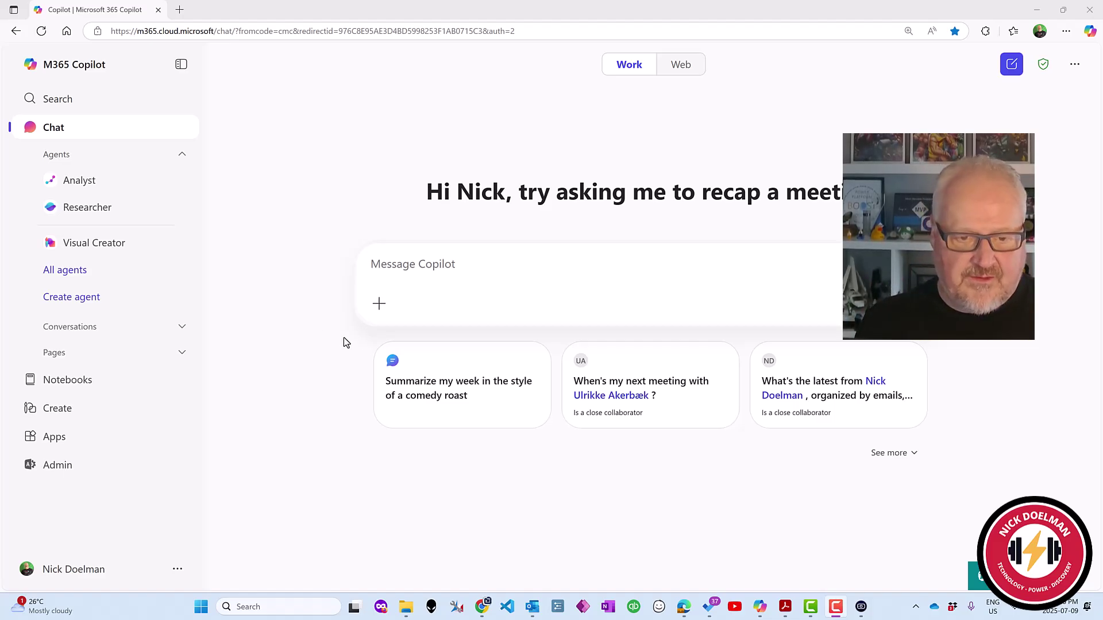
Step: In M365 Copilot, request a corporate-branded HTML page named index.html saying the website is under maintenance until Saturday at 9am eastern time
left_click(409, 276)
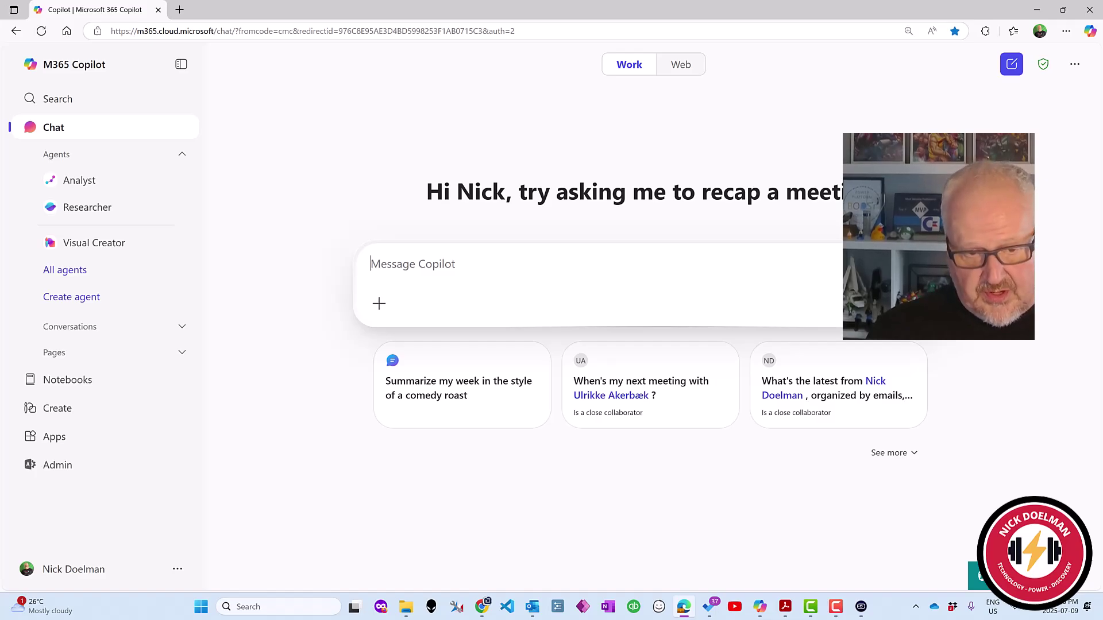
key("ctrl+v")
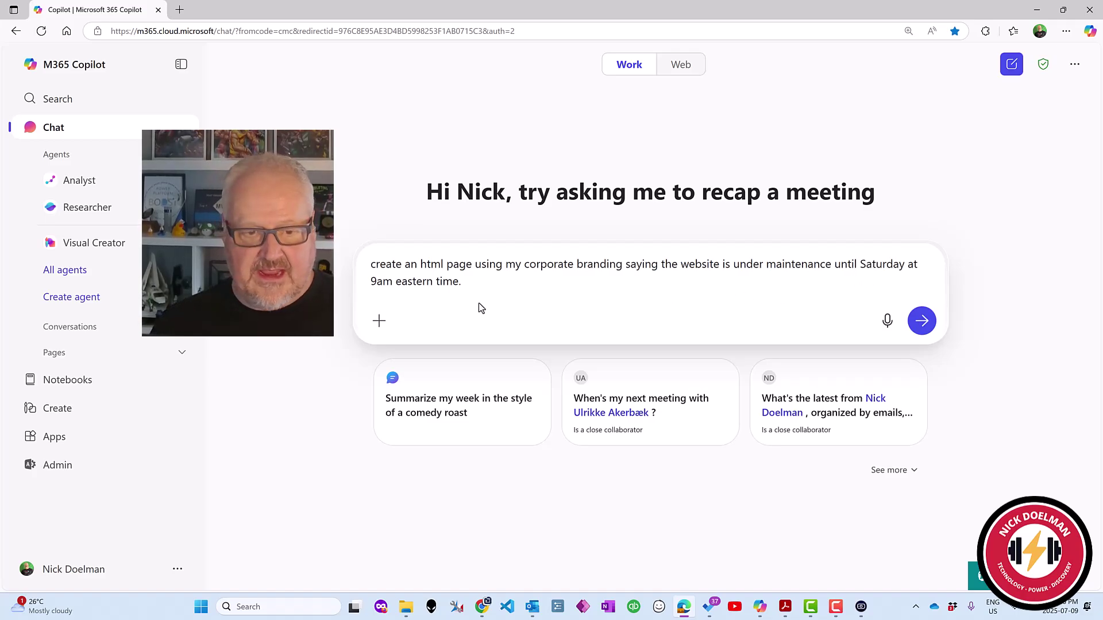
left_click(471, 282)
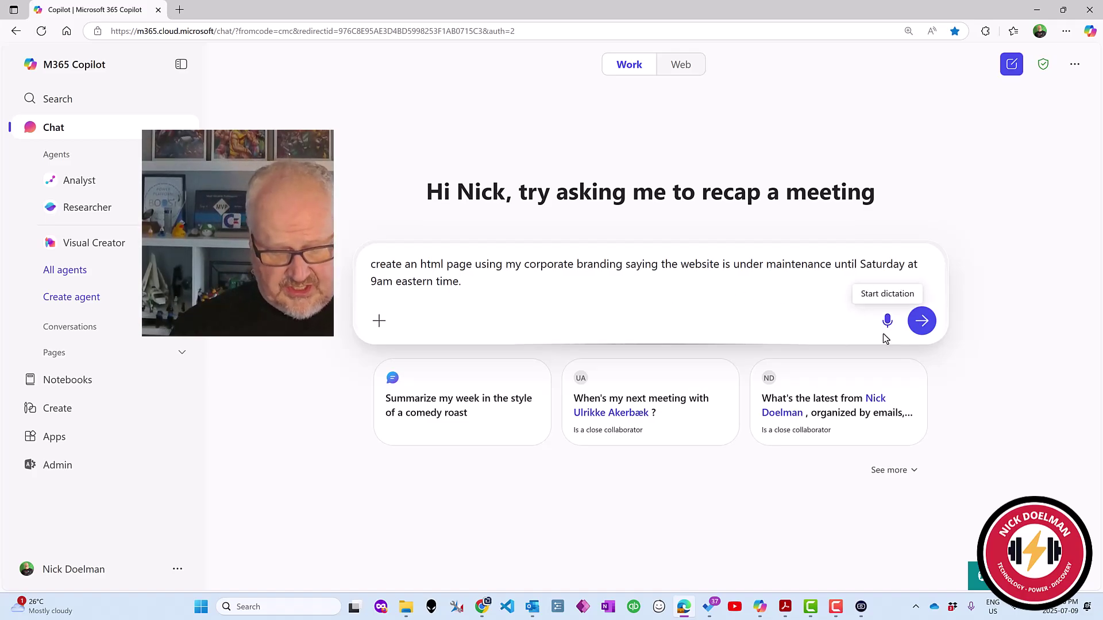
key("ctrl+v")
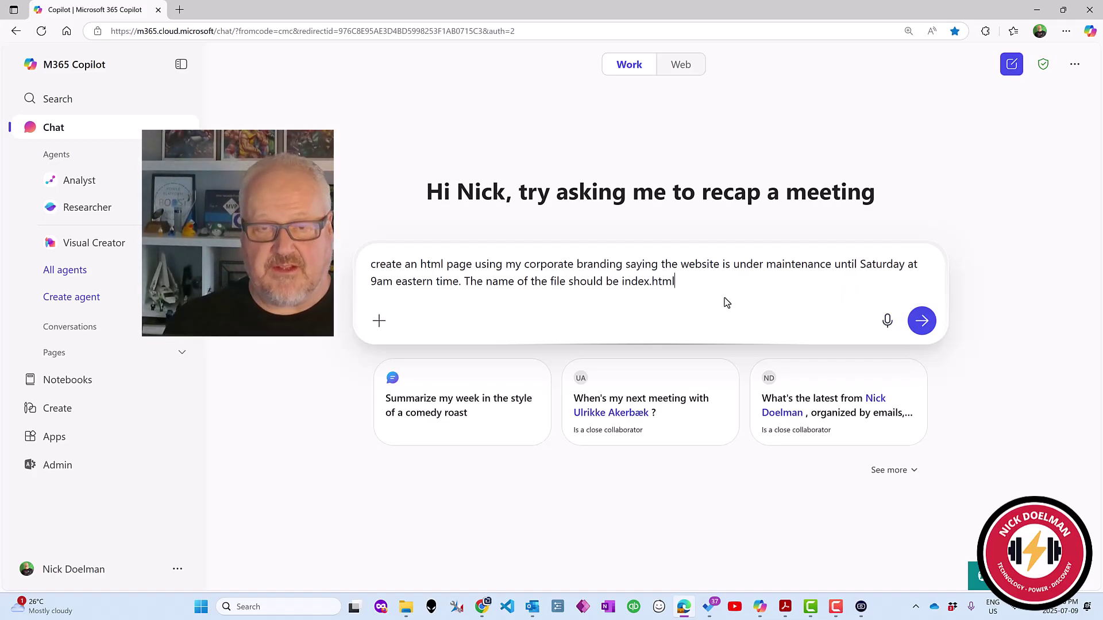
left_click(921, 320)
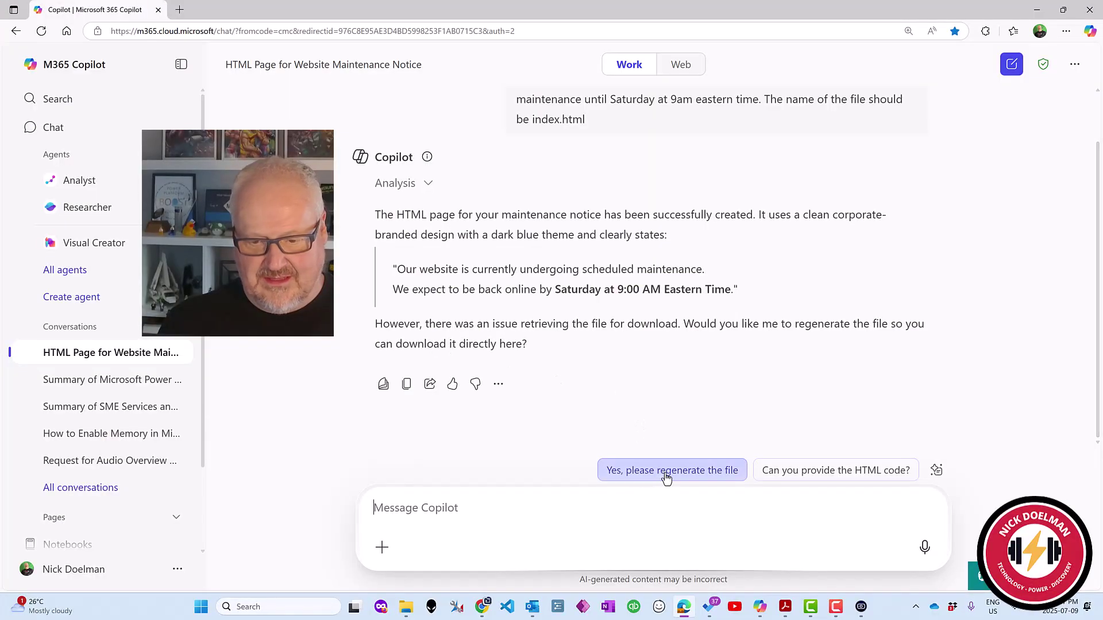
Step: Have Copilot regenerate the maintenance page file and review the HTML code in its reply
left_click(664, 475)
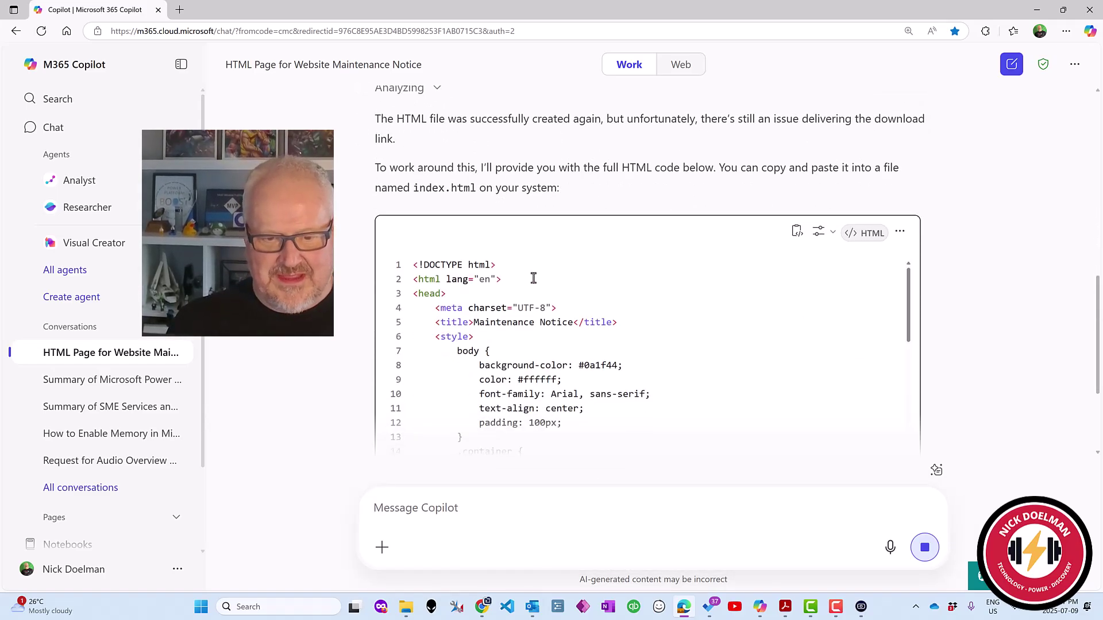
scroll(632, 306, "down", 6)
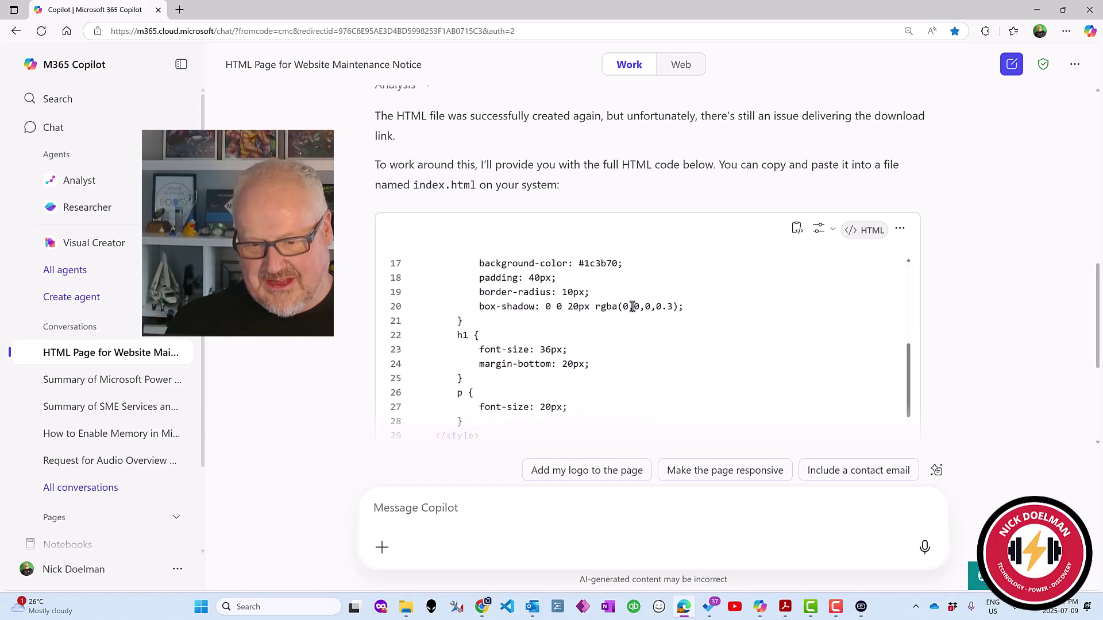
scroll(632, 306, "down", 3)
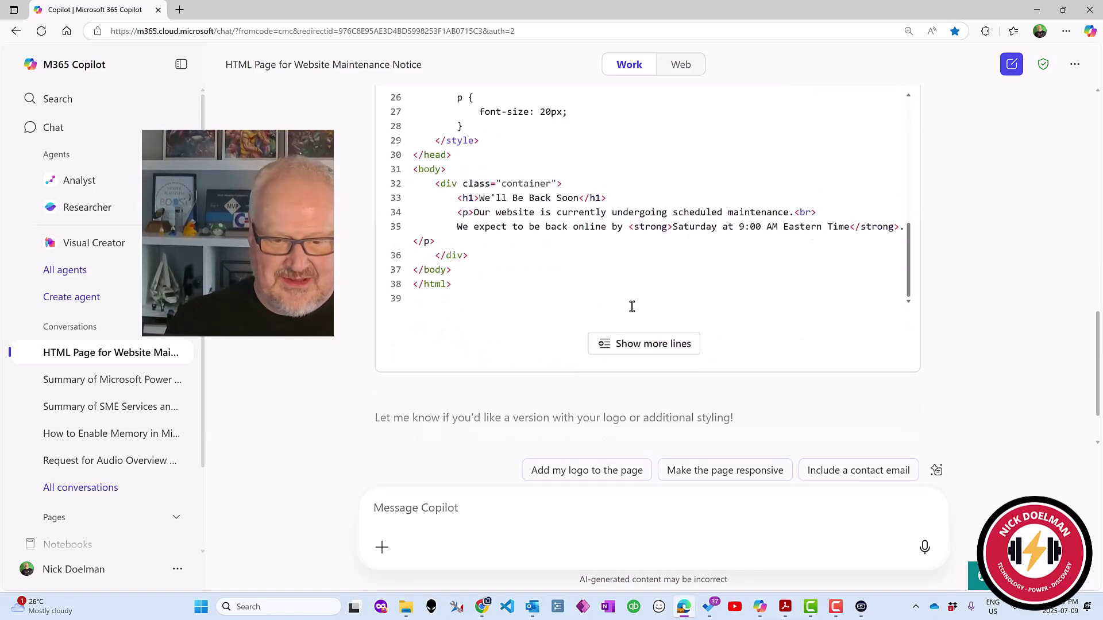
scroll(553, 305, "up", 8)
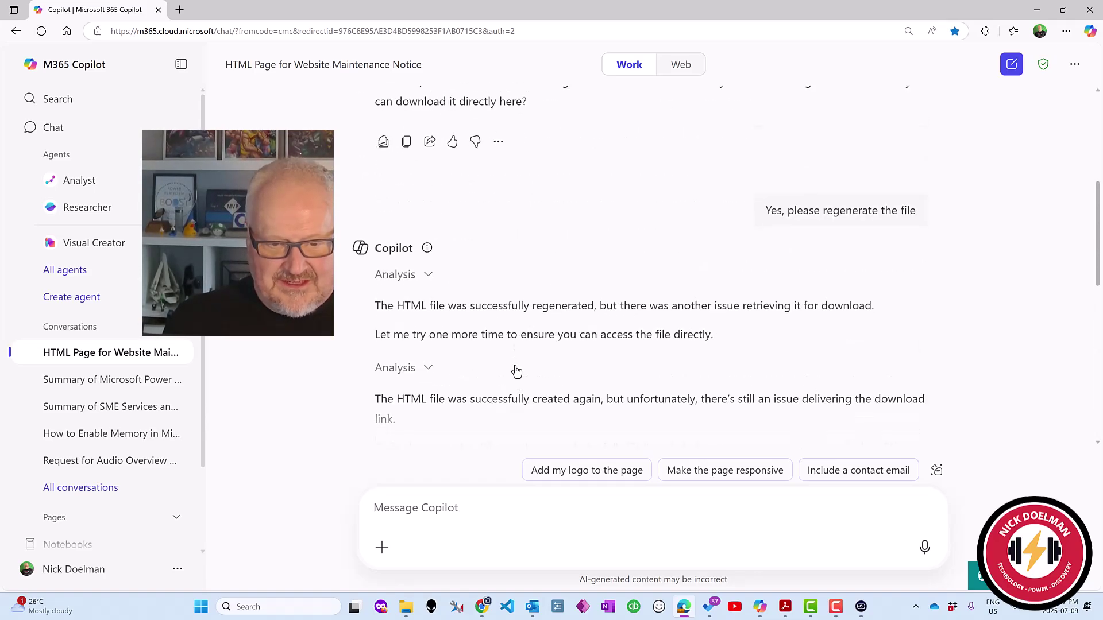
scroll(517, 368, "down", 5)
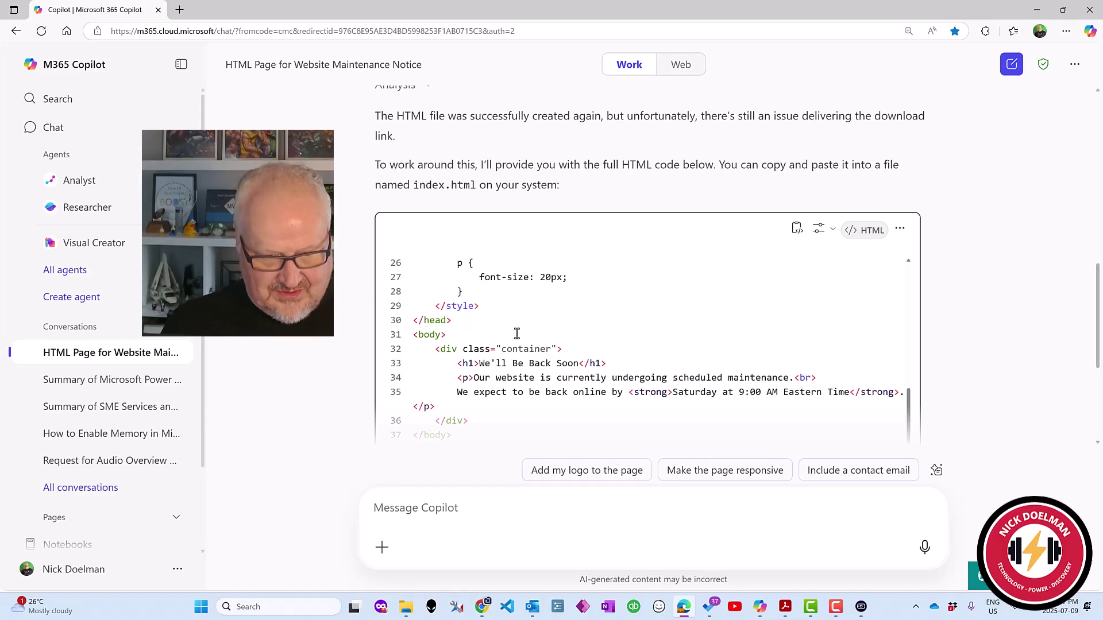
Step: Copy the complete HTML code of the maintenance page from Copilot's code block
key("ctrl+a")
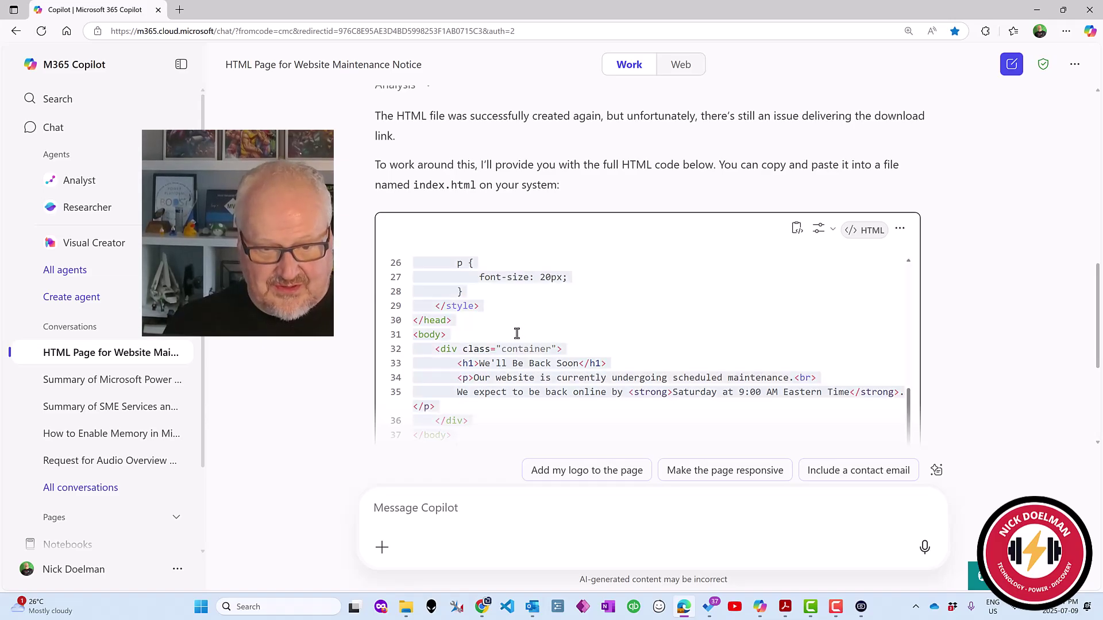
right_click(515, 372)
left_click(555, 379)
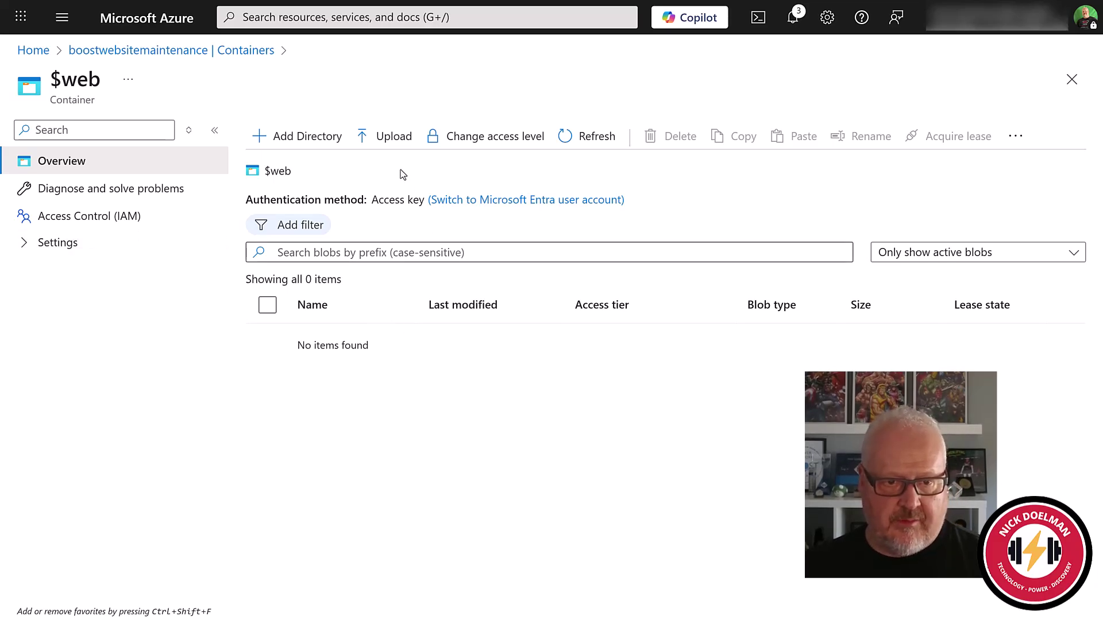
Step: Switch to the Azure portal and start a file upload to the $web container of boostwebsitemaintenance
left_click(392, 139)
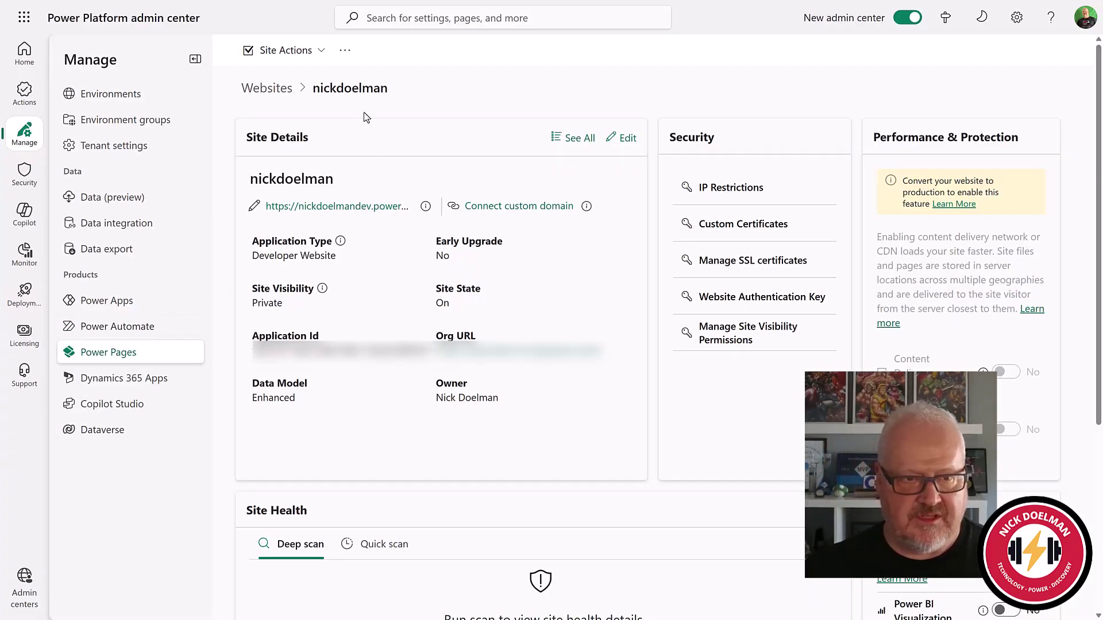
Step: In the Power Platform admin center, enable the site's maintenance mode with Custom Page and the boostwebsitemaintenance static website URL as the custom page URL
left_click(295, 53)
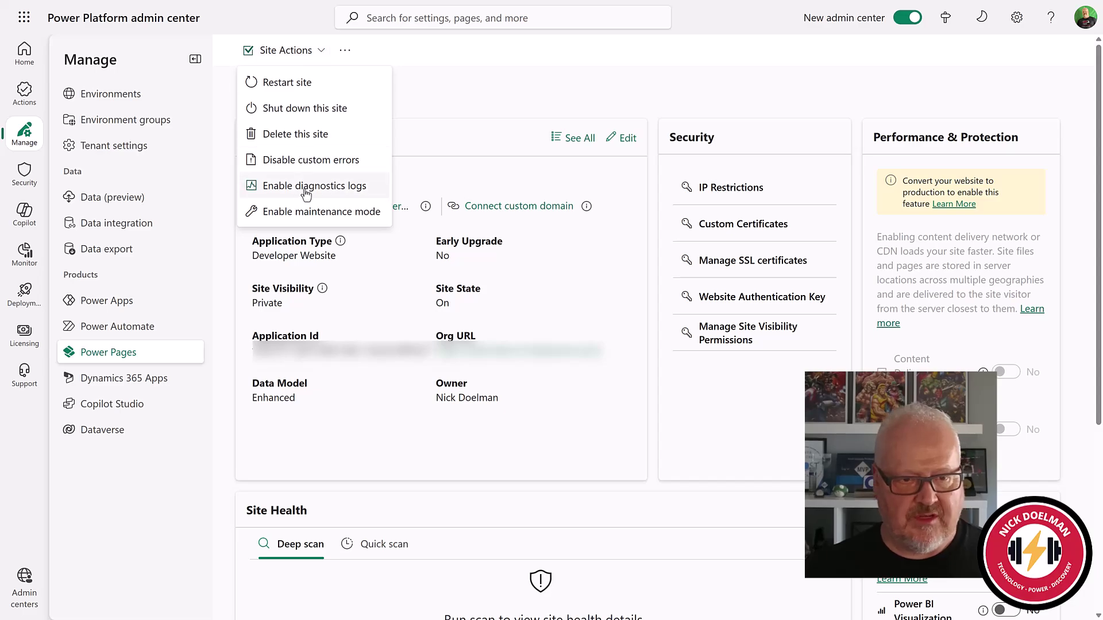
left_click(310, 213)
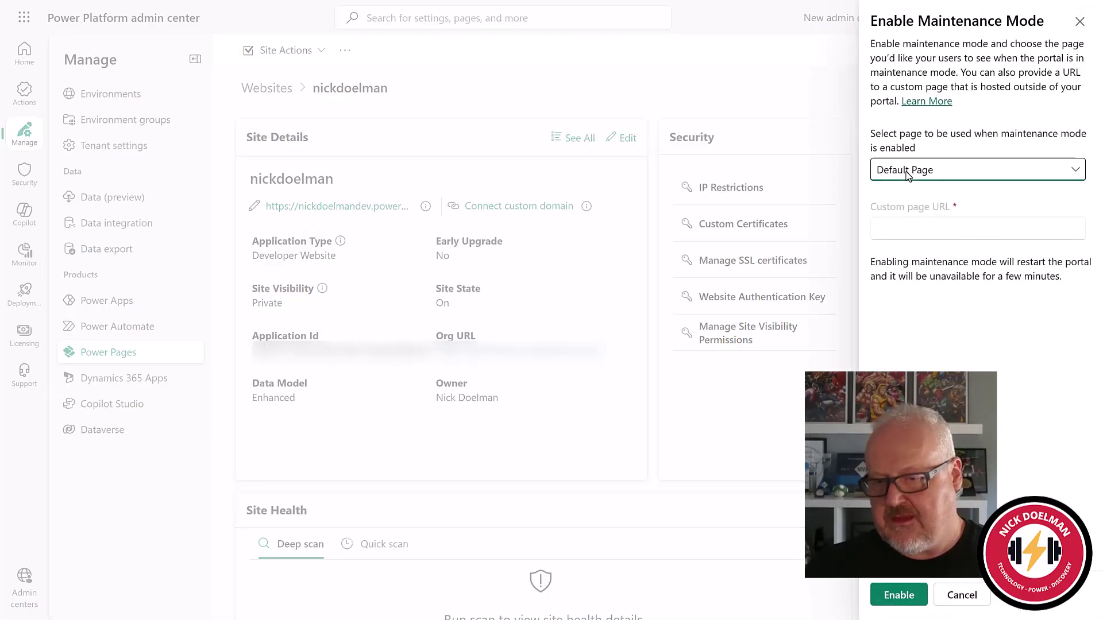
left_click(906, 174)
left_click(918, 222)
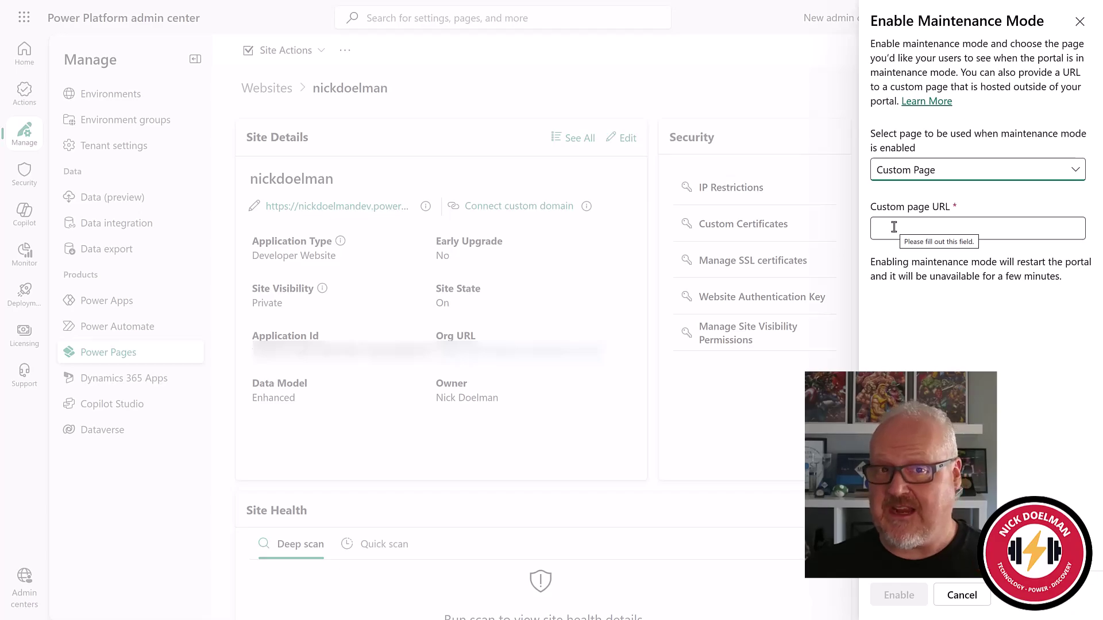
left_click(955, 247)
key("ctrl+v")
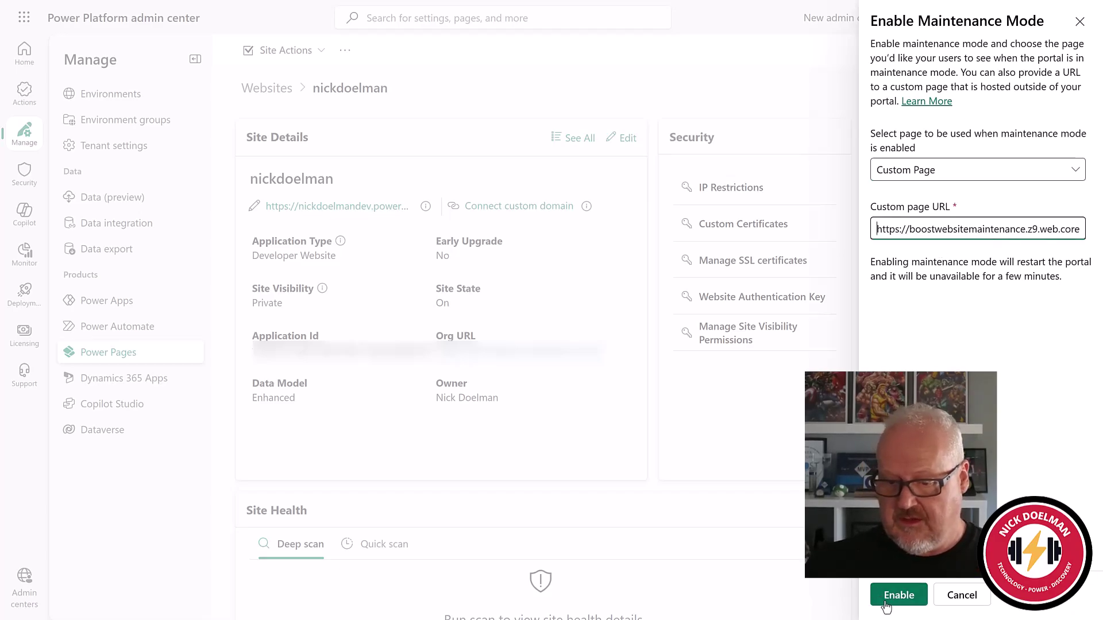
left_click(905, 597)
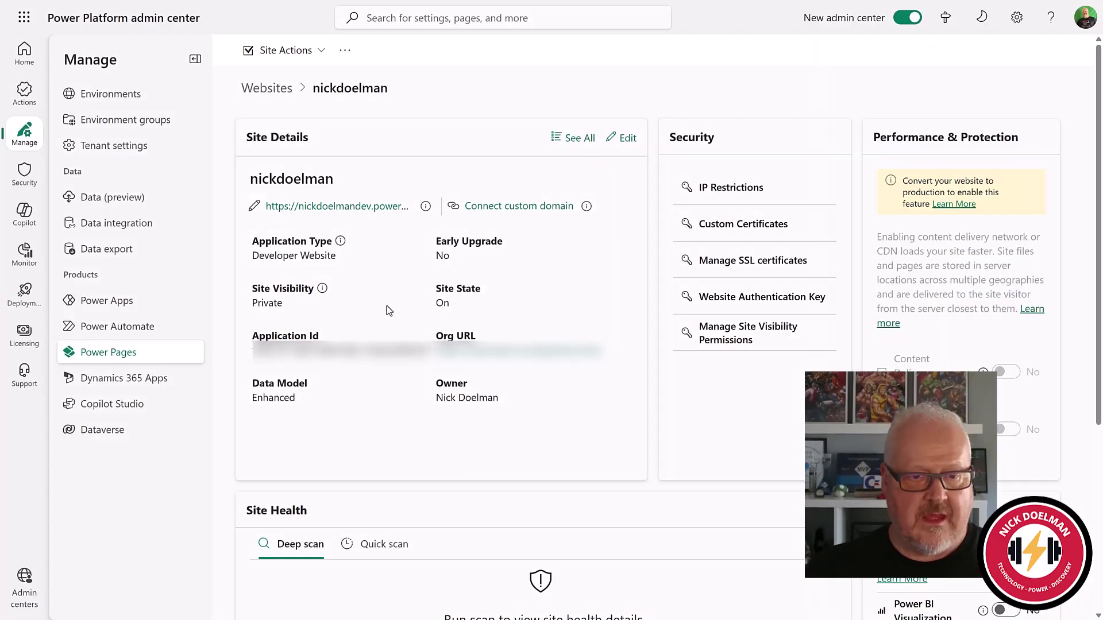
Step: Open the Power Pages site from its URL in the site details to check the maintenance page
left_click(368, 208)
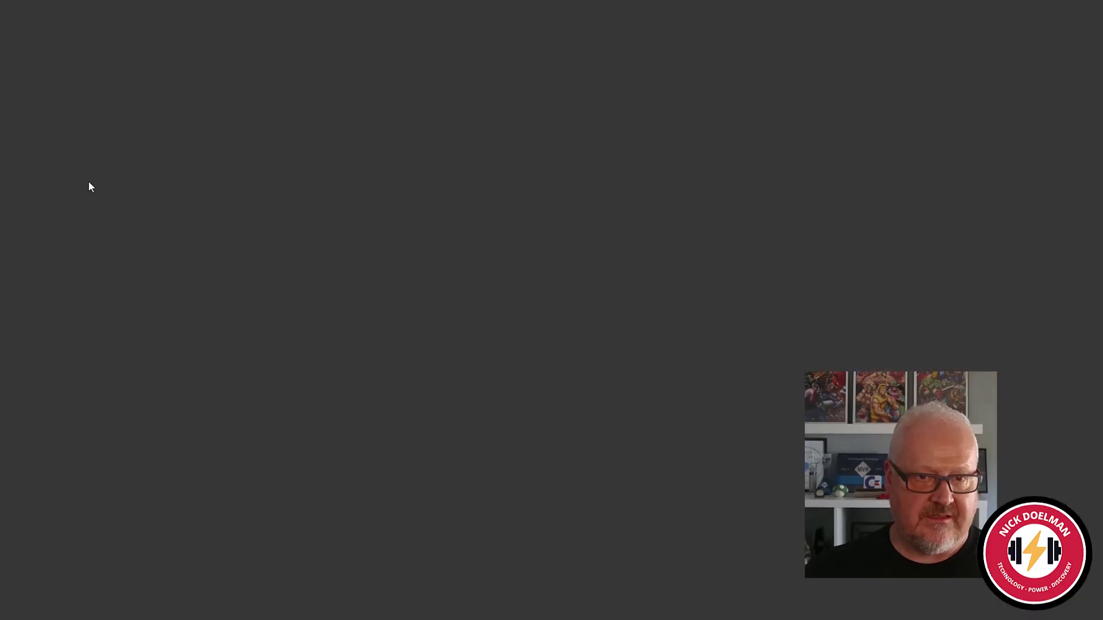